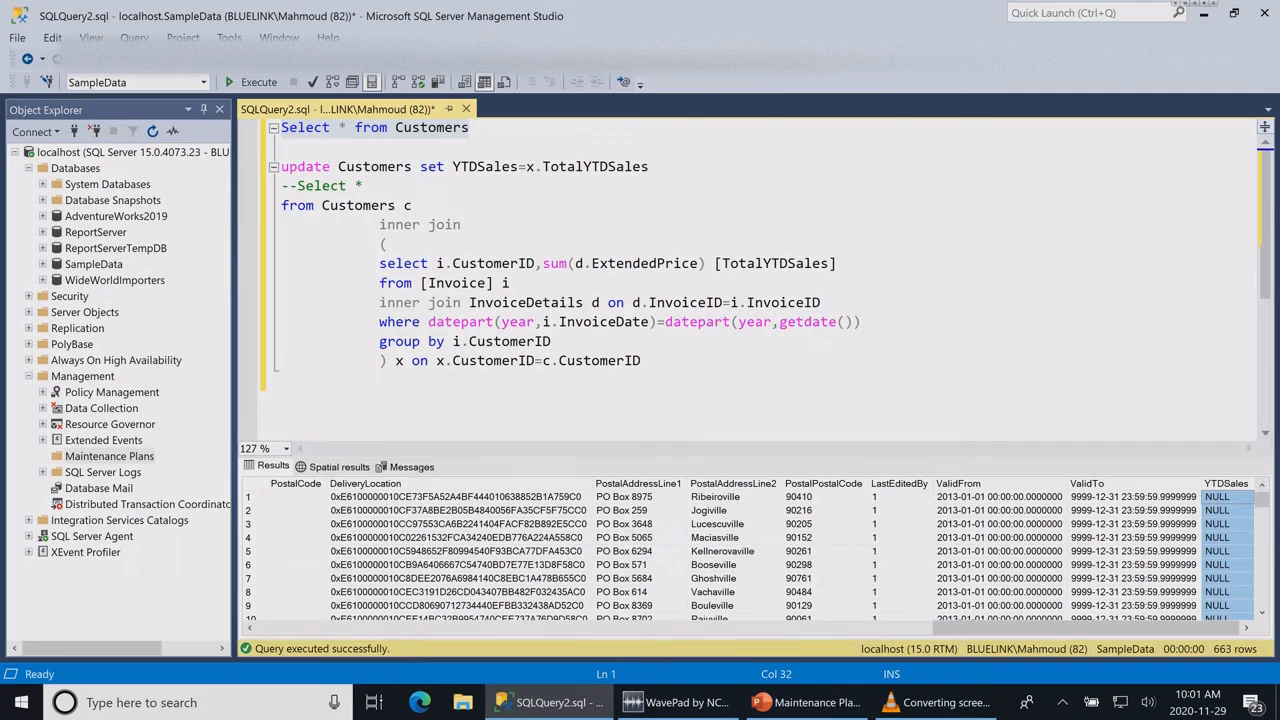
Step: Examine the YTDSales column in the results and the update query joining Customers to the invoice totals subquery
drag(748, 456, 748, 339)
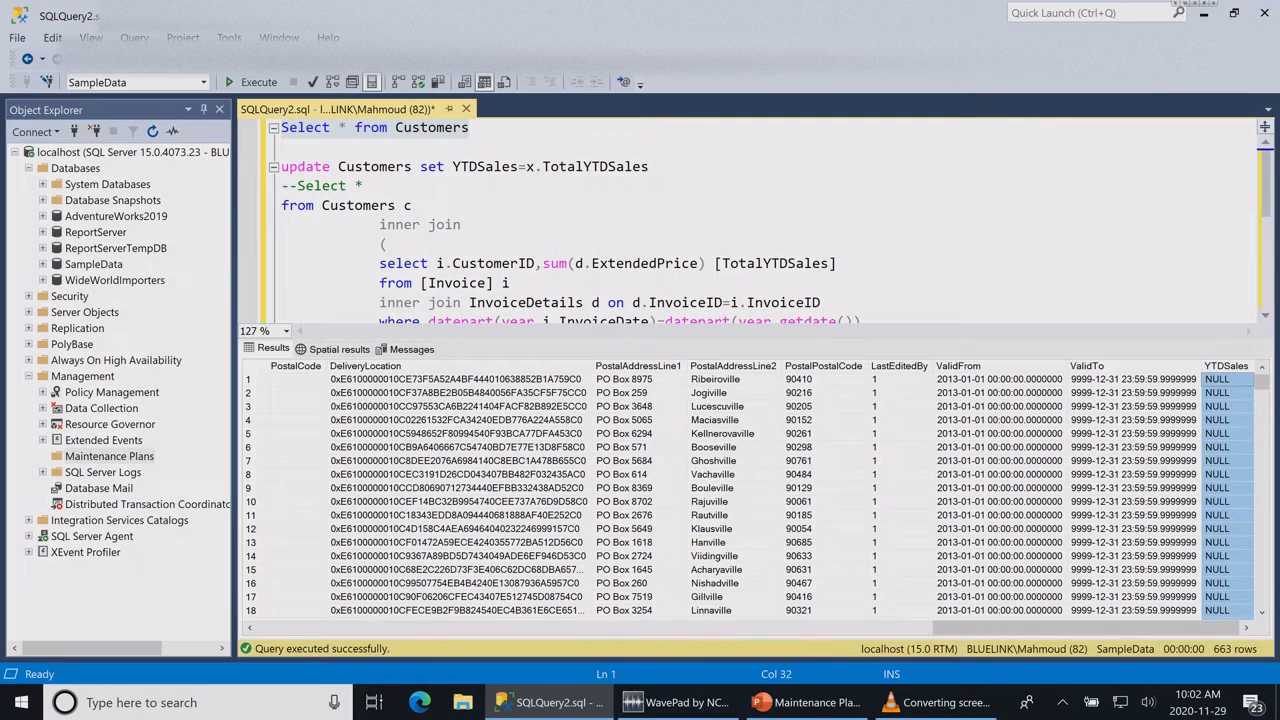
drag(672, 340, 672, 438)
click(673, 322)
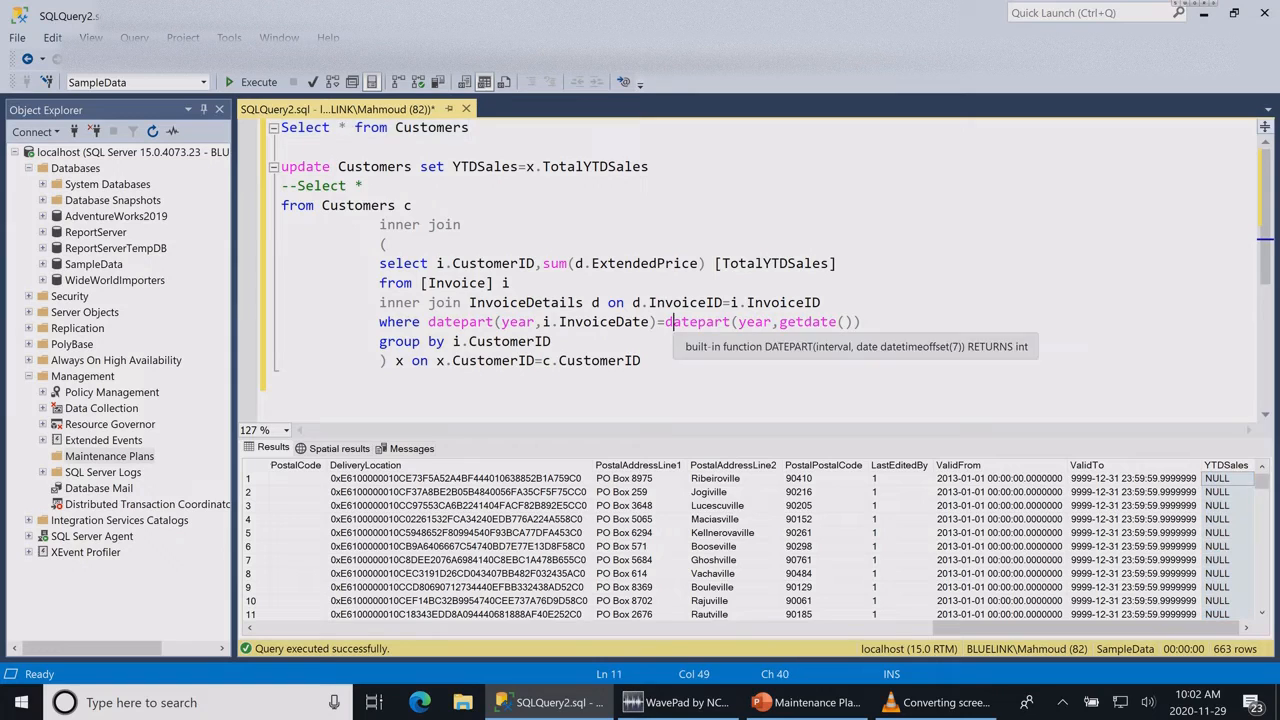
click(380, 380)
drag(380, 380, 281, 166)
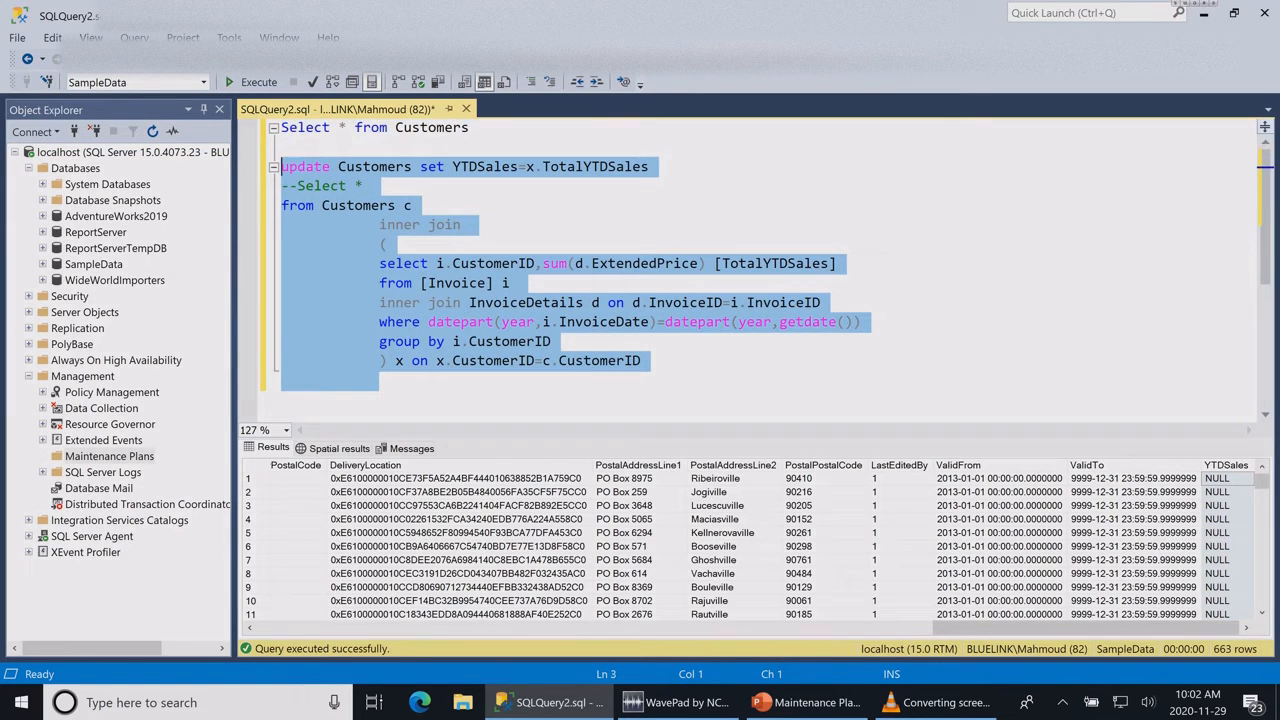
double_click(358, 205)
drag(380, 244, 552, 341)
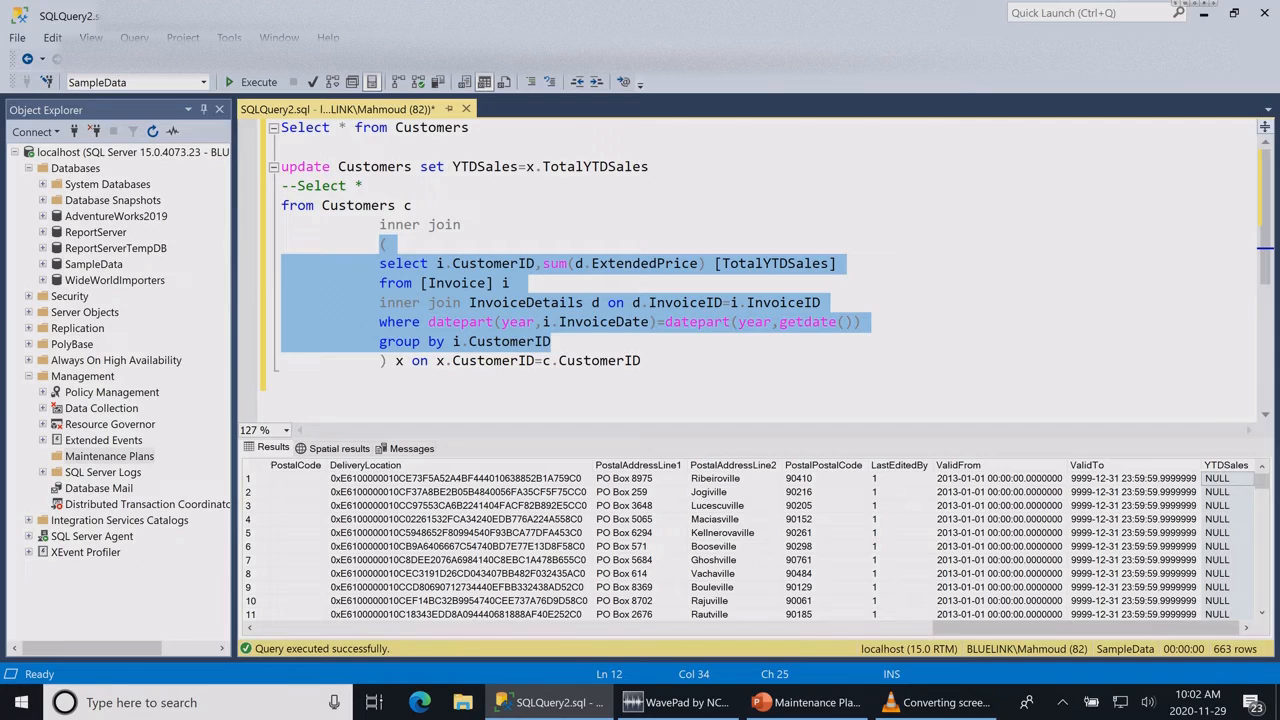
click(388, 244)
drag(379, 225, 469, 225)
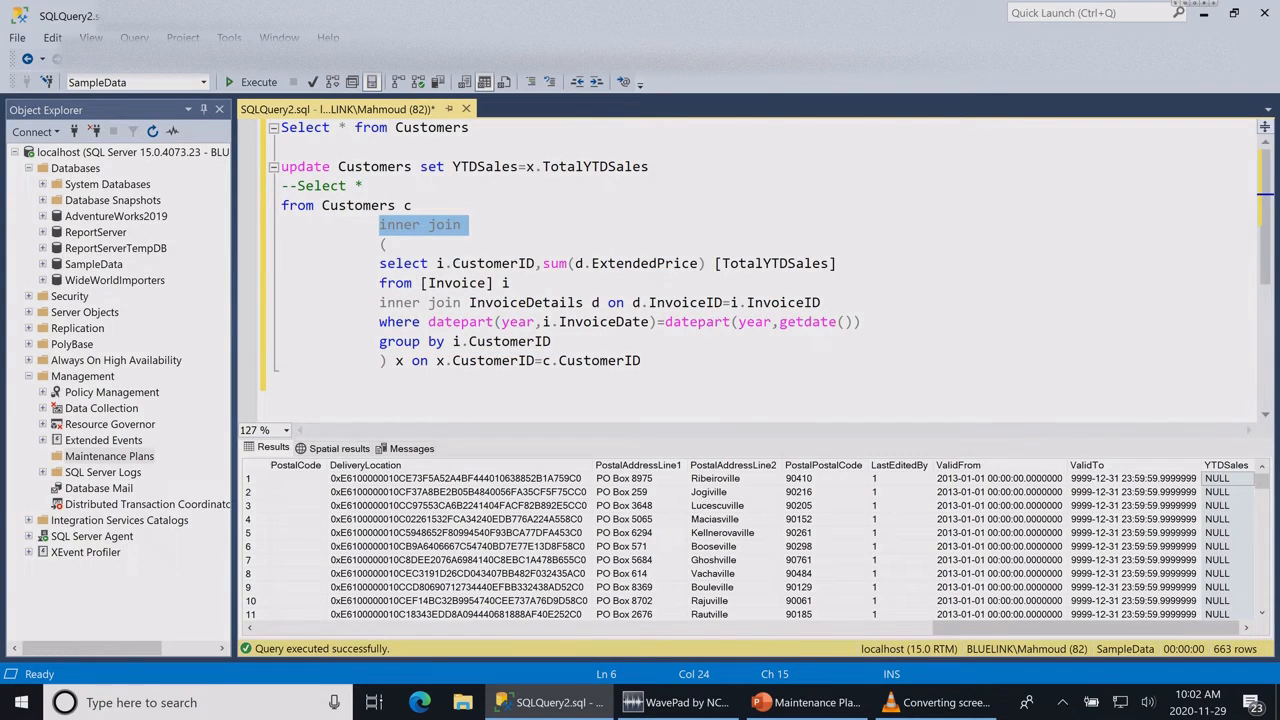
click(641, 361)
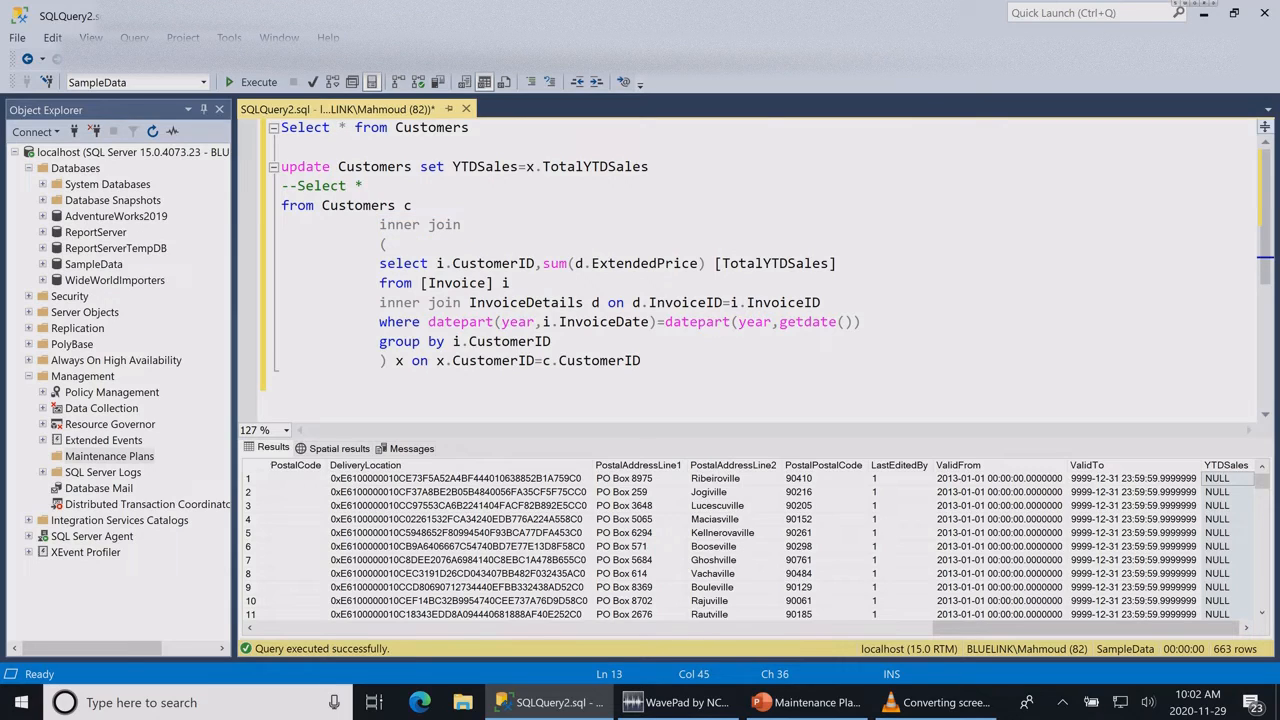
drag(542, 263, 715, 263)
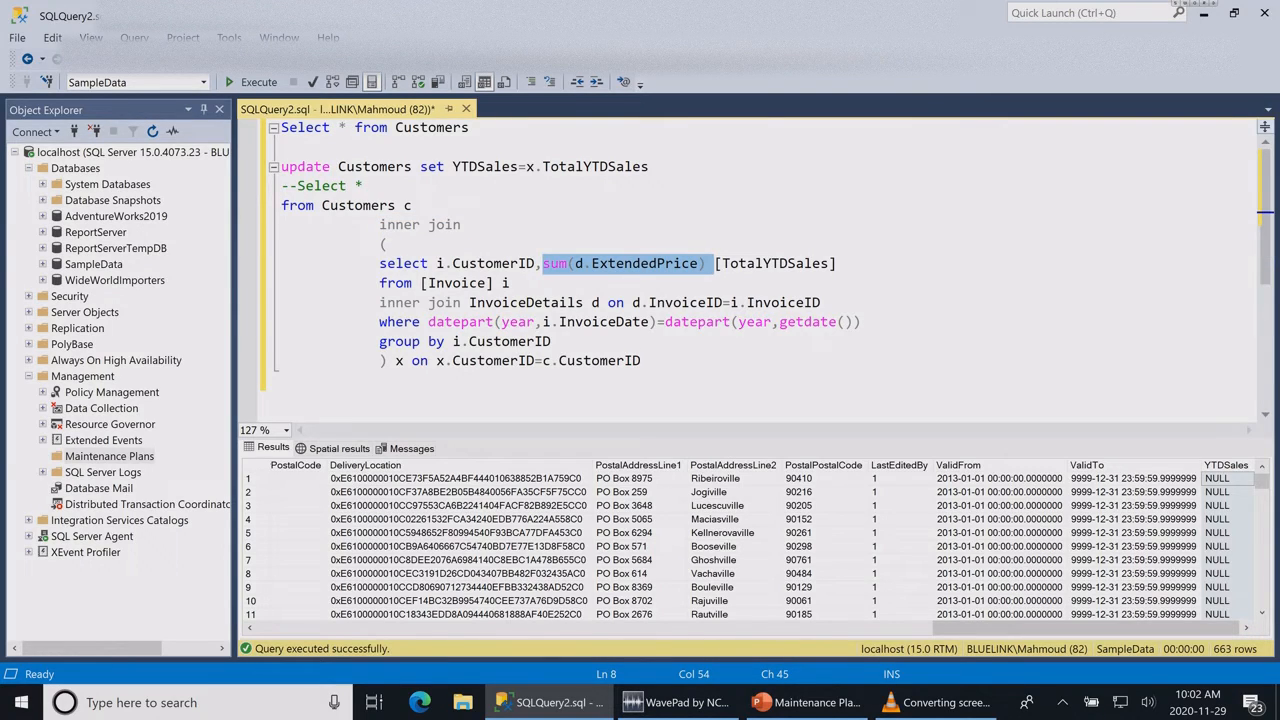
click(470, 225)
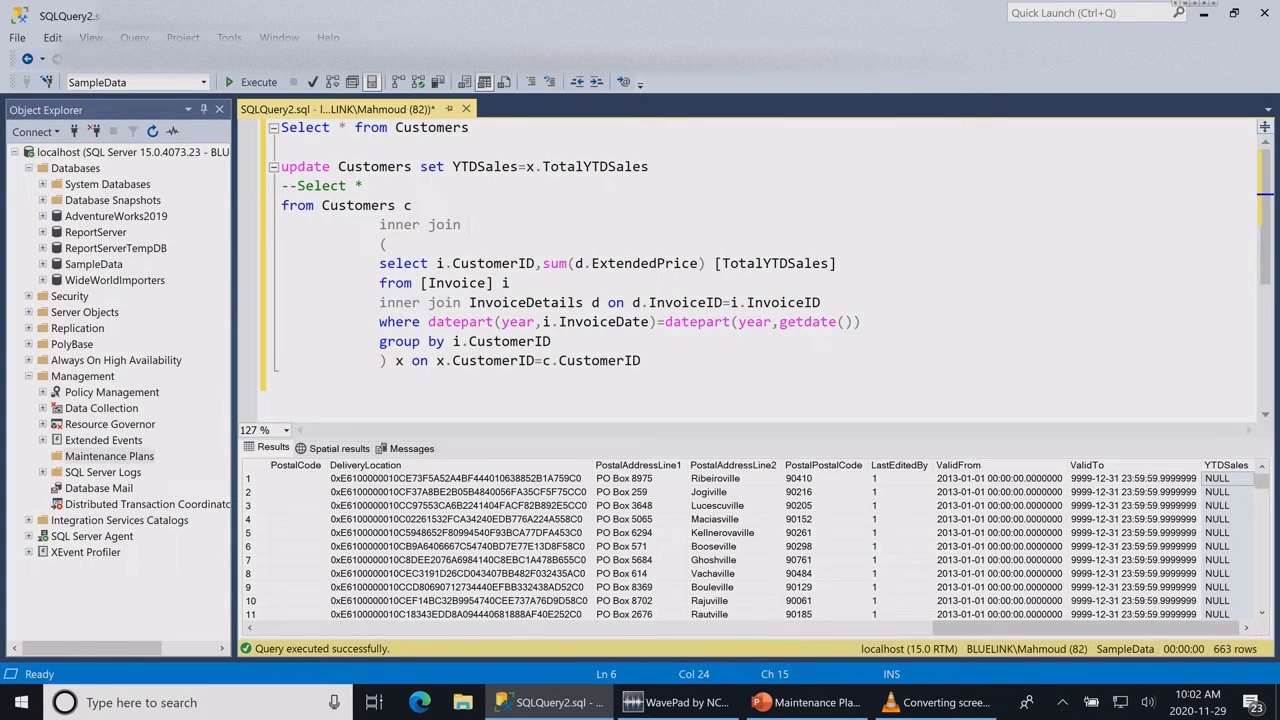
click(380, 380)
Step: Create a new maintenance plan named DataUpdates under the server's Management node
drag(234, 400, 308, 400)
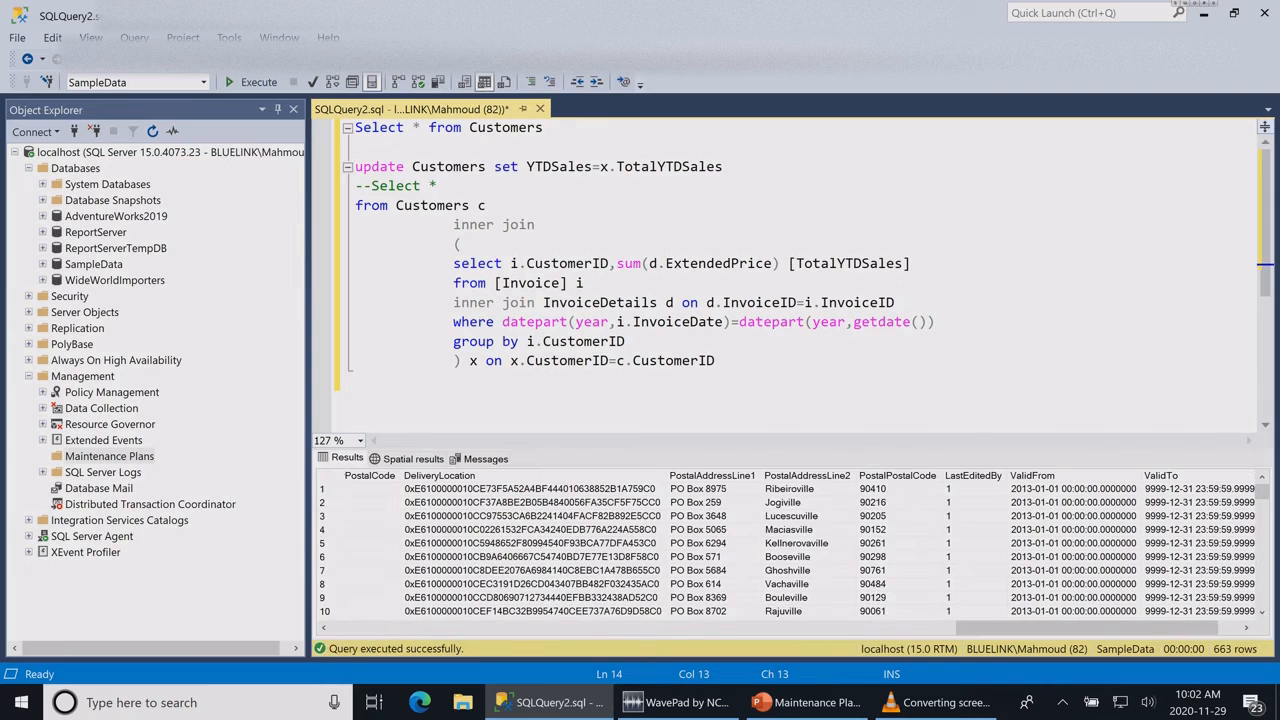
click(109, 456)
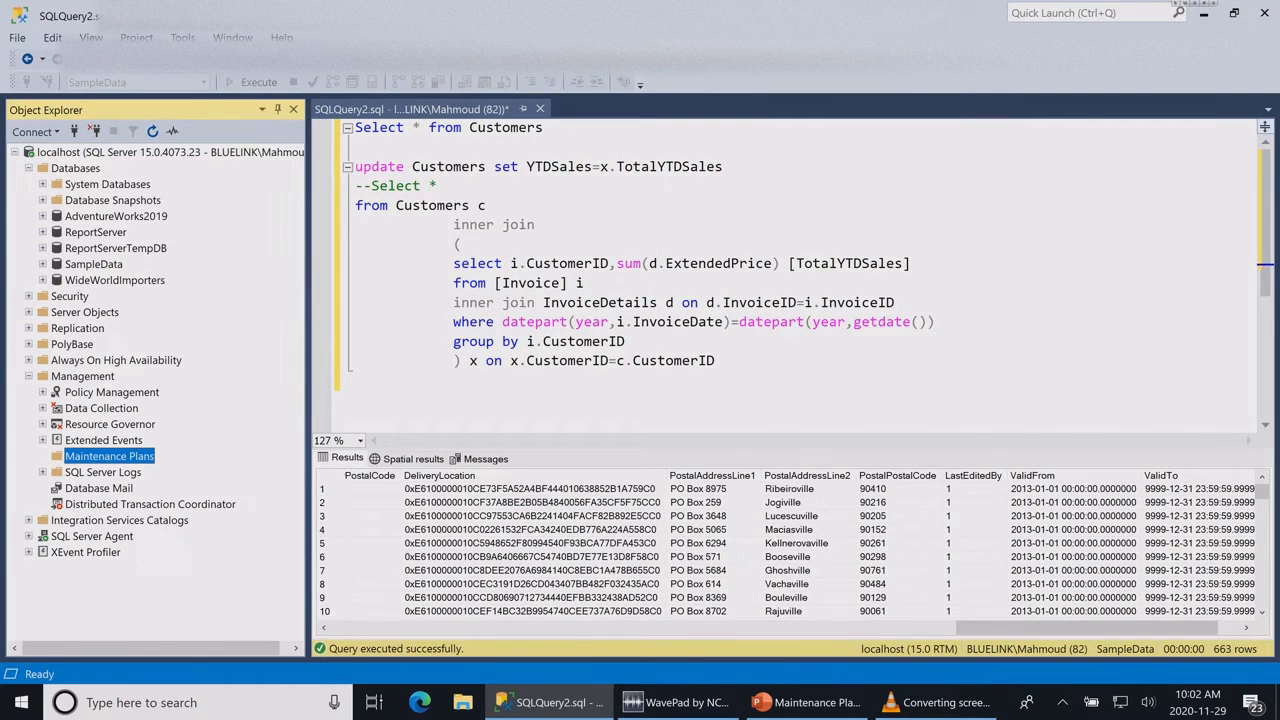
right_click(109, 456)
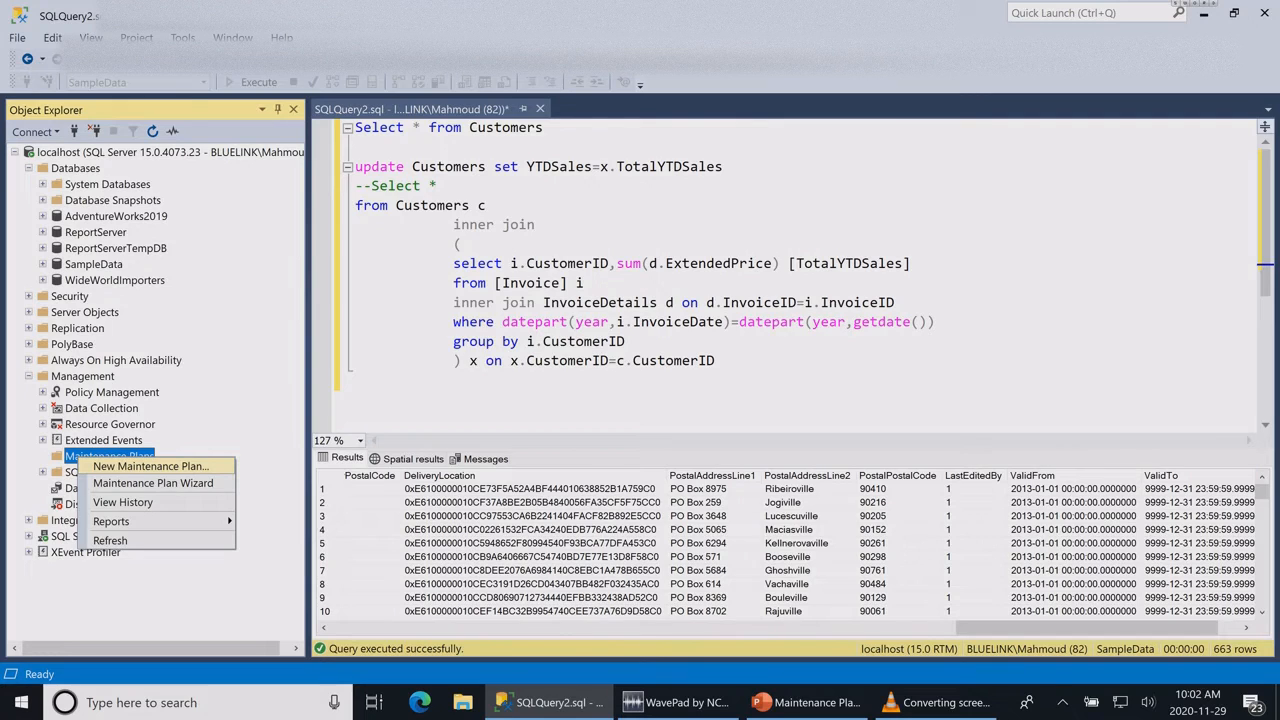
click(150, 466)
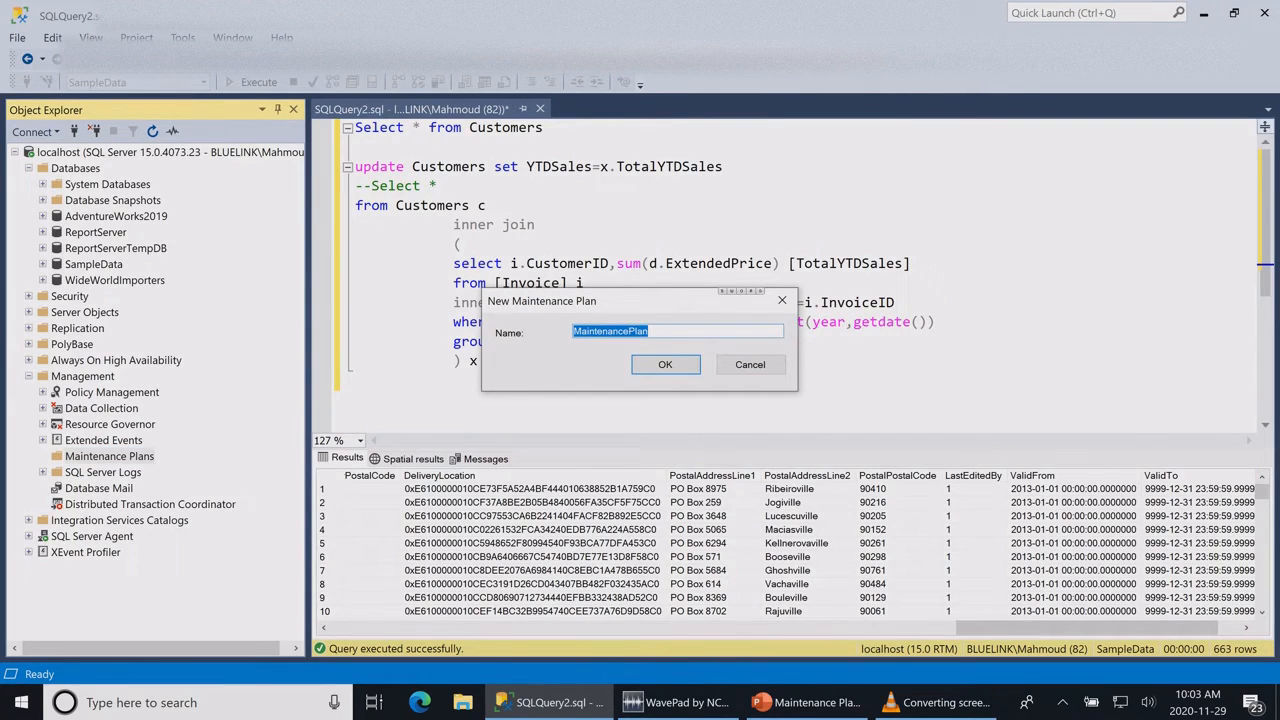
text(DataU)
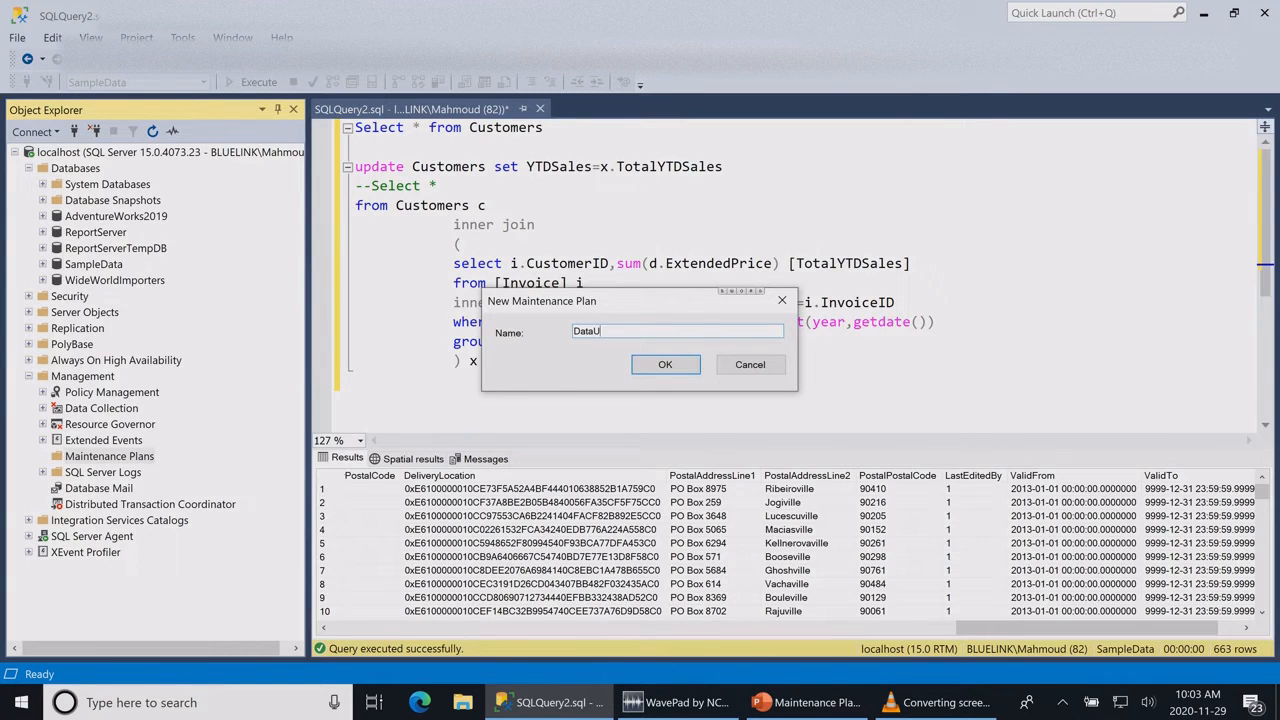
text(pdates)
key(Return)
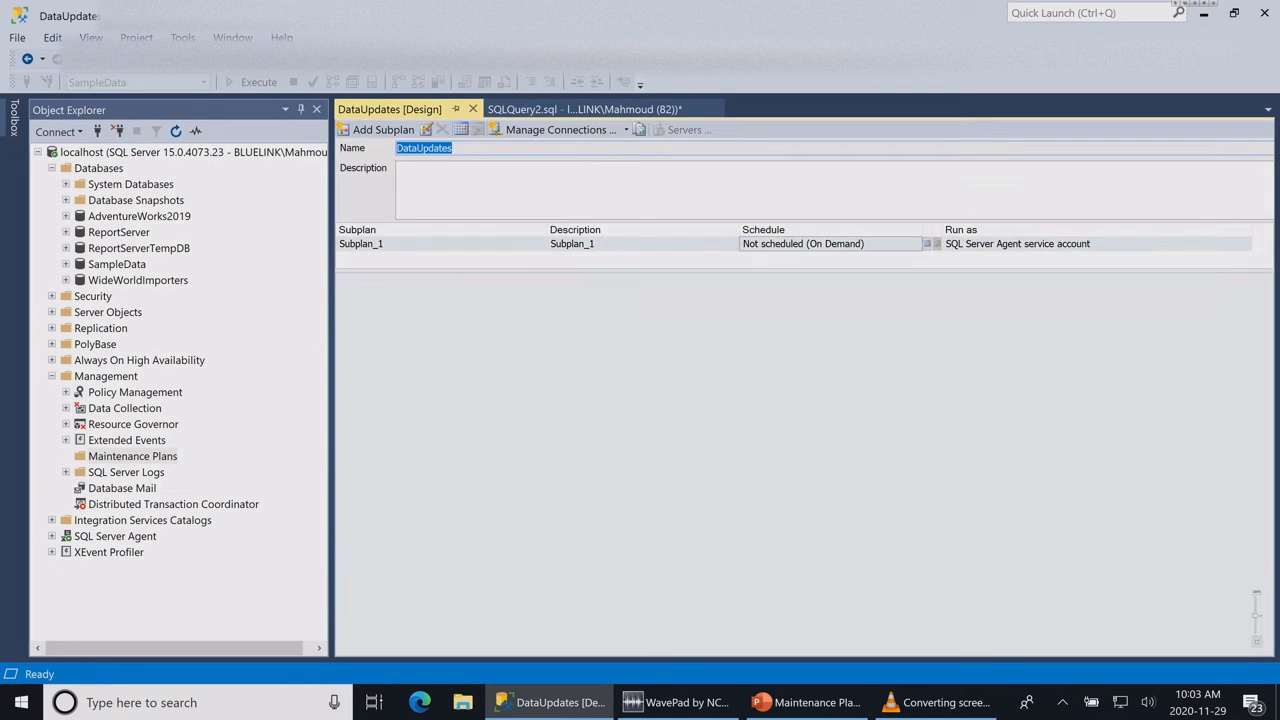
Step: Rename Subplan_1 as "Run ever 5 minutes" and set its description to "Update Customer Data"
click(361, 244)
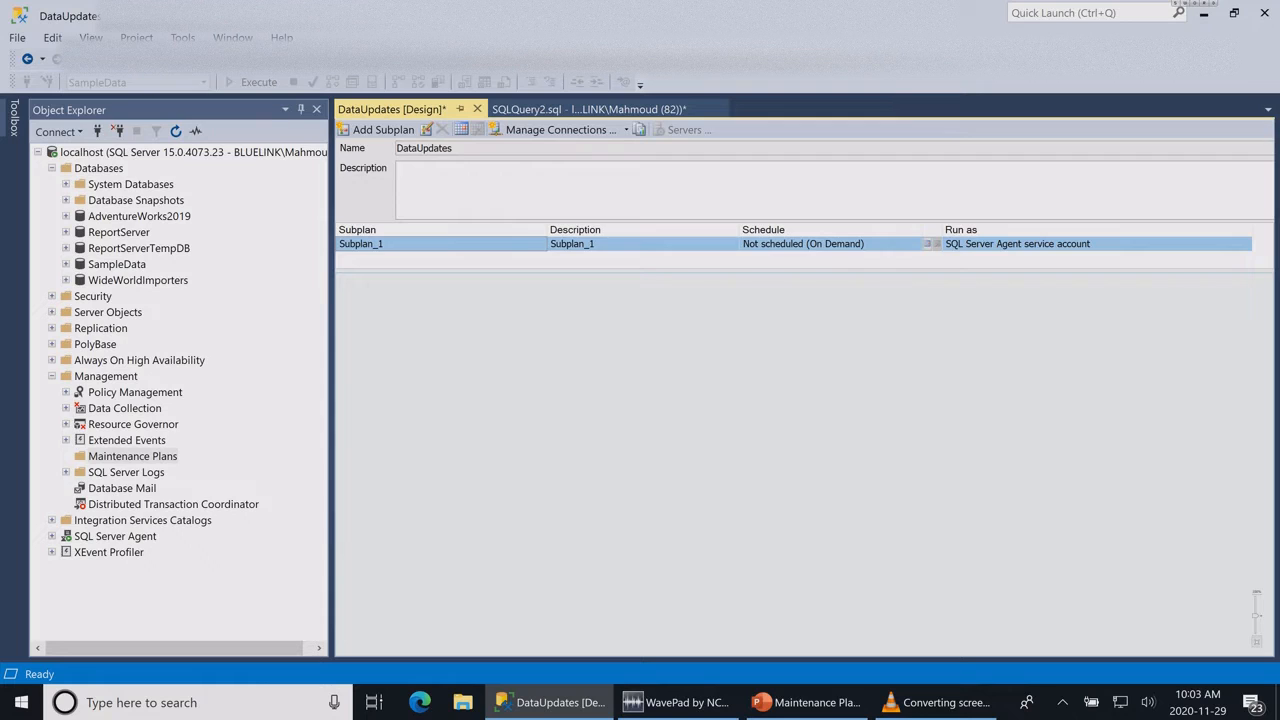
double_click(622, 244)
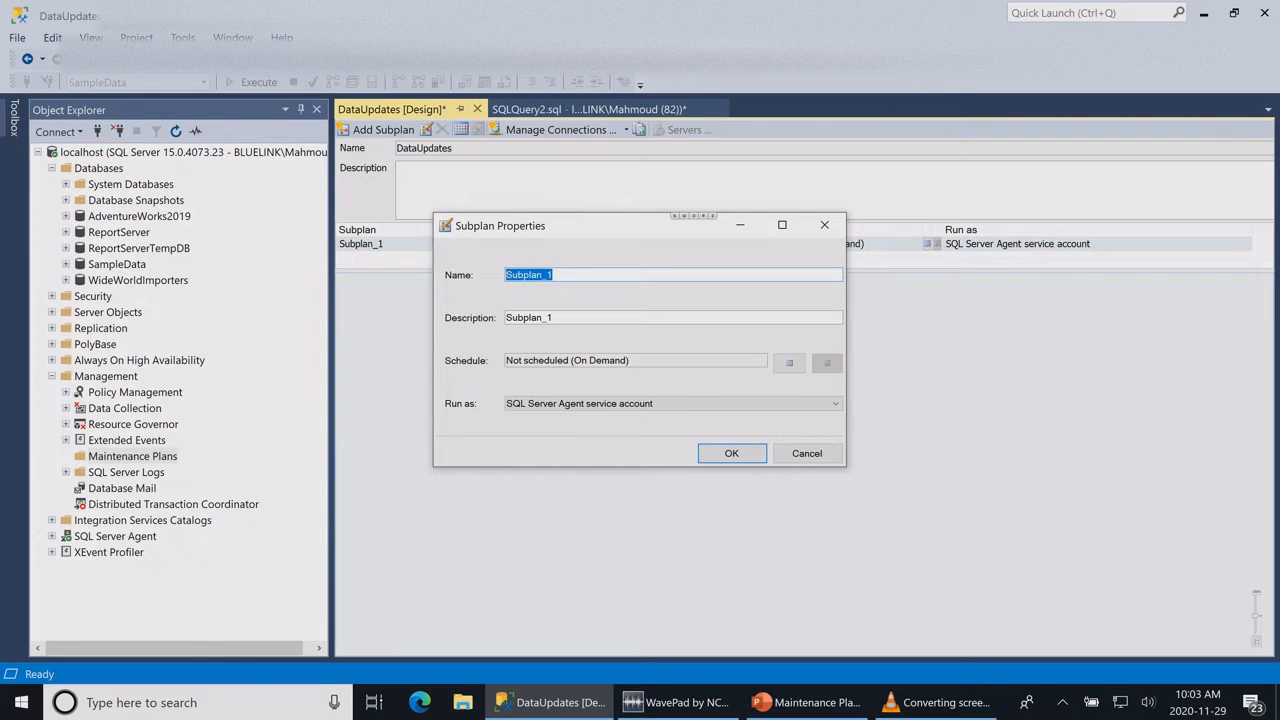
text(Run ever 5 minutes)
key(Tab)
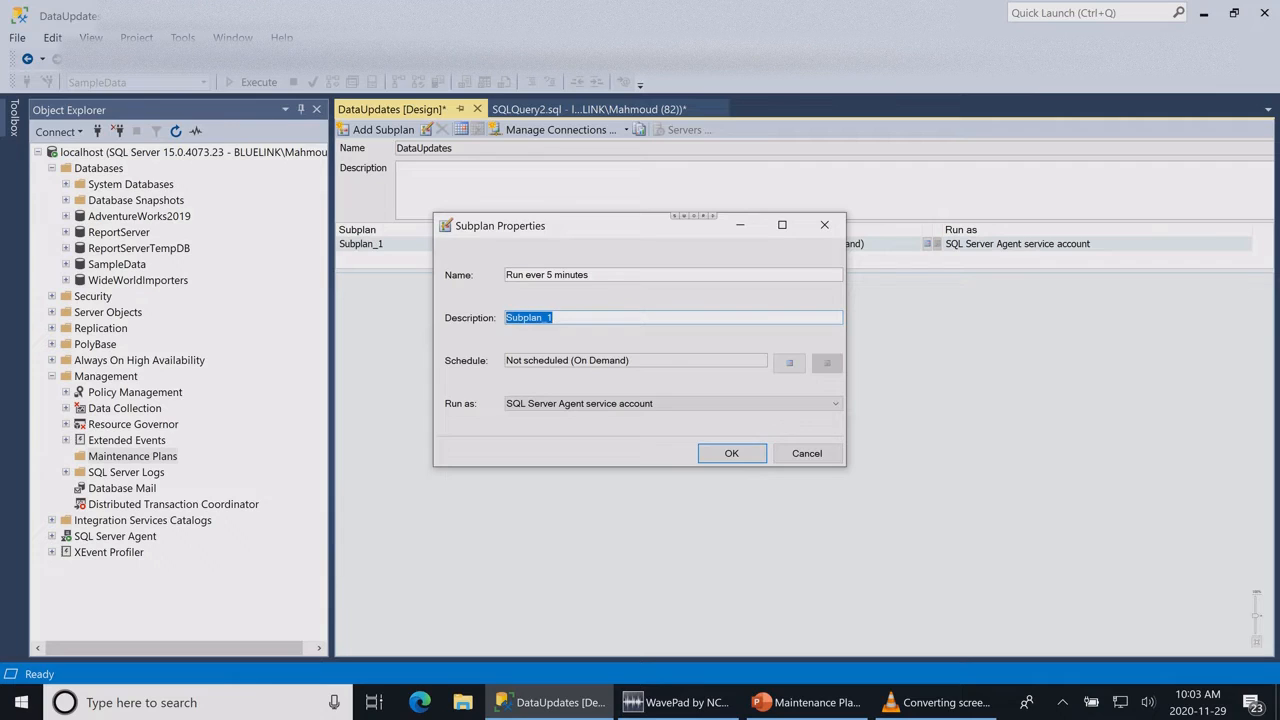
text(Update Customer Data)
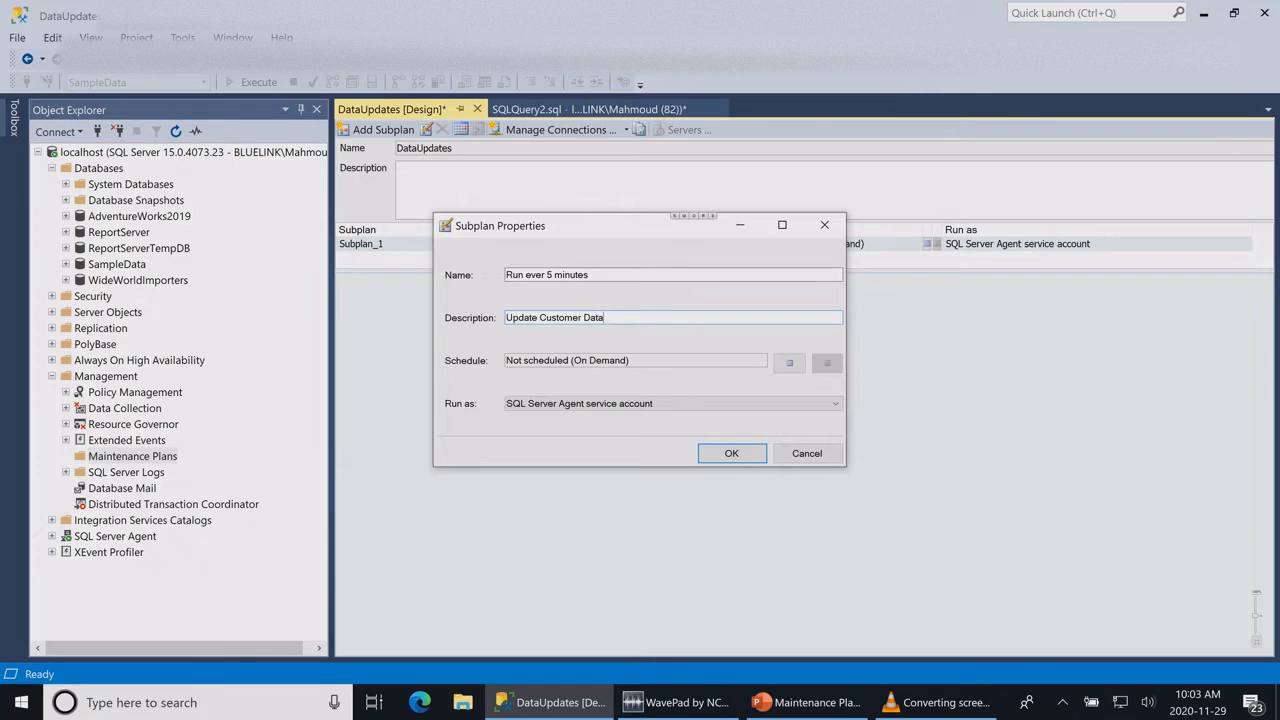
drag(620, 226, 654, 212)
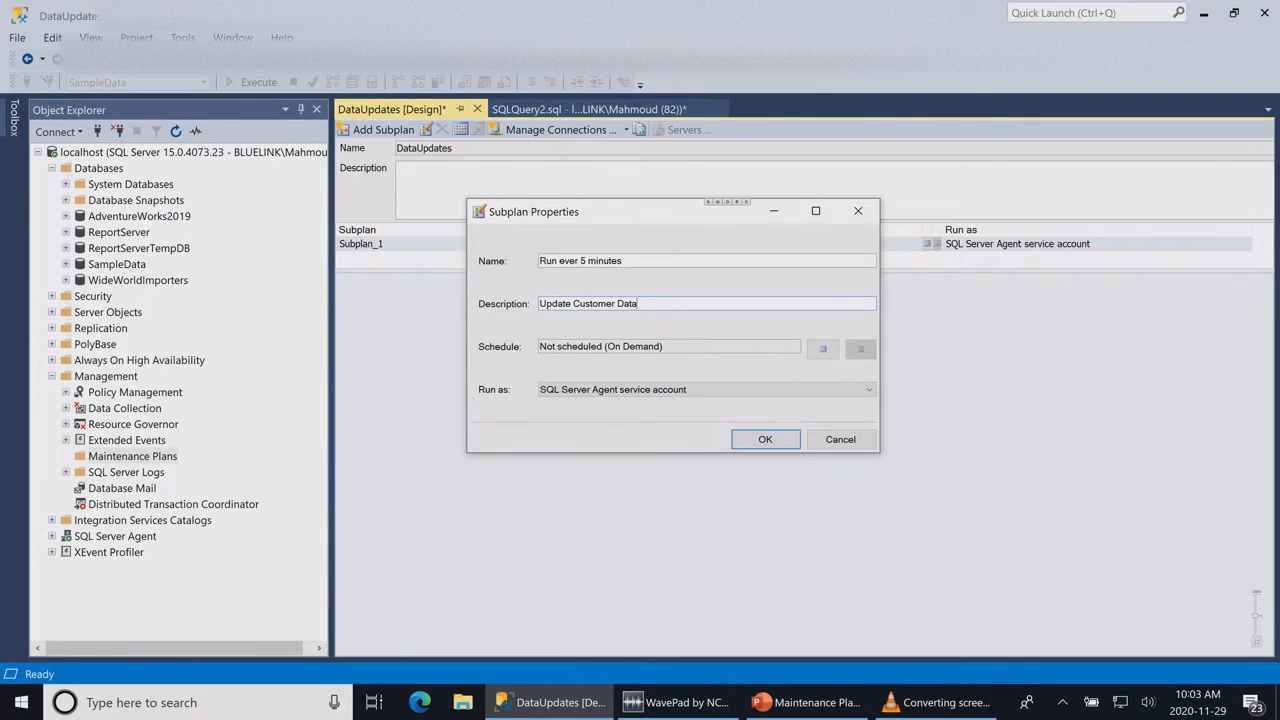
drag(639, 304, 538, 304)
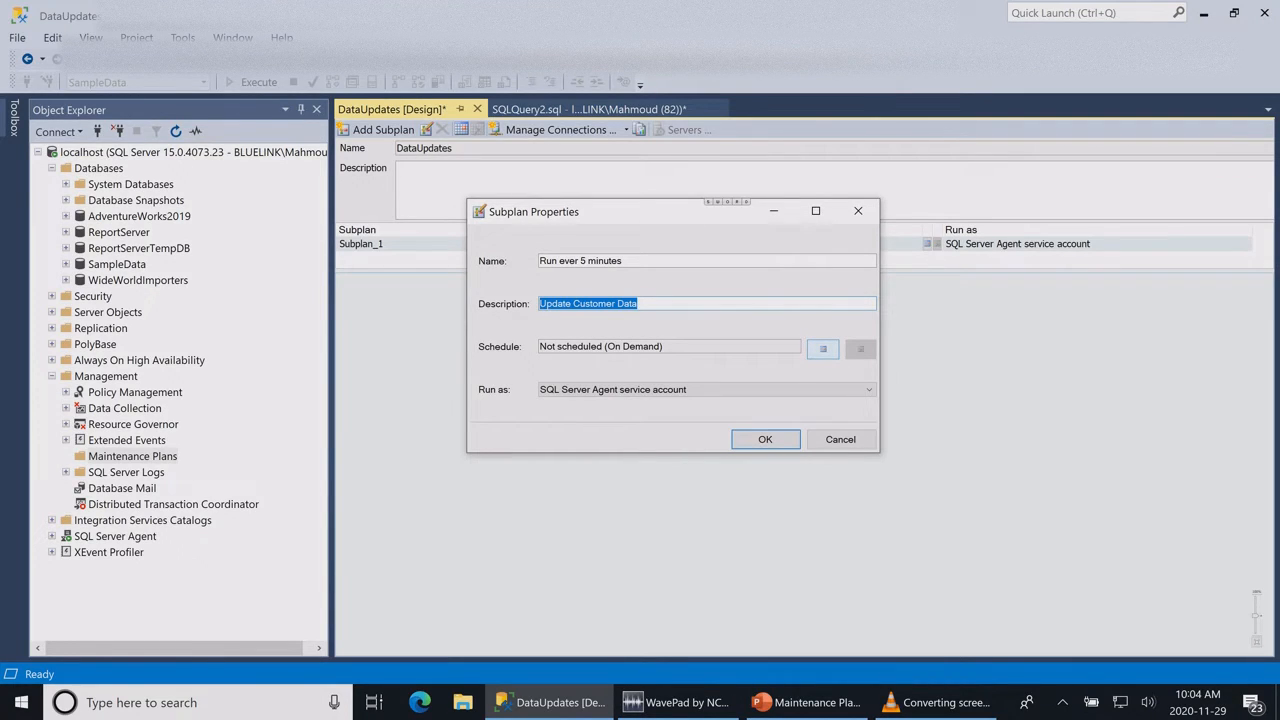
Step: Schedule the subplan to occur daily, every 5 minutes, and accept the schedule and subplan properties
click(822, 348)
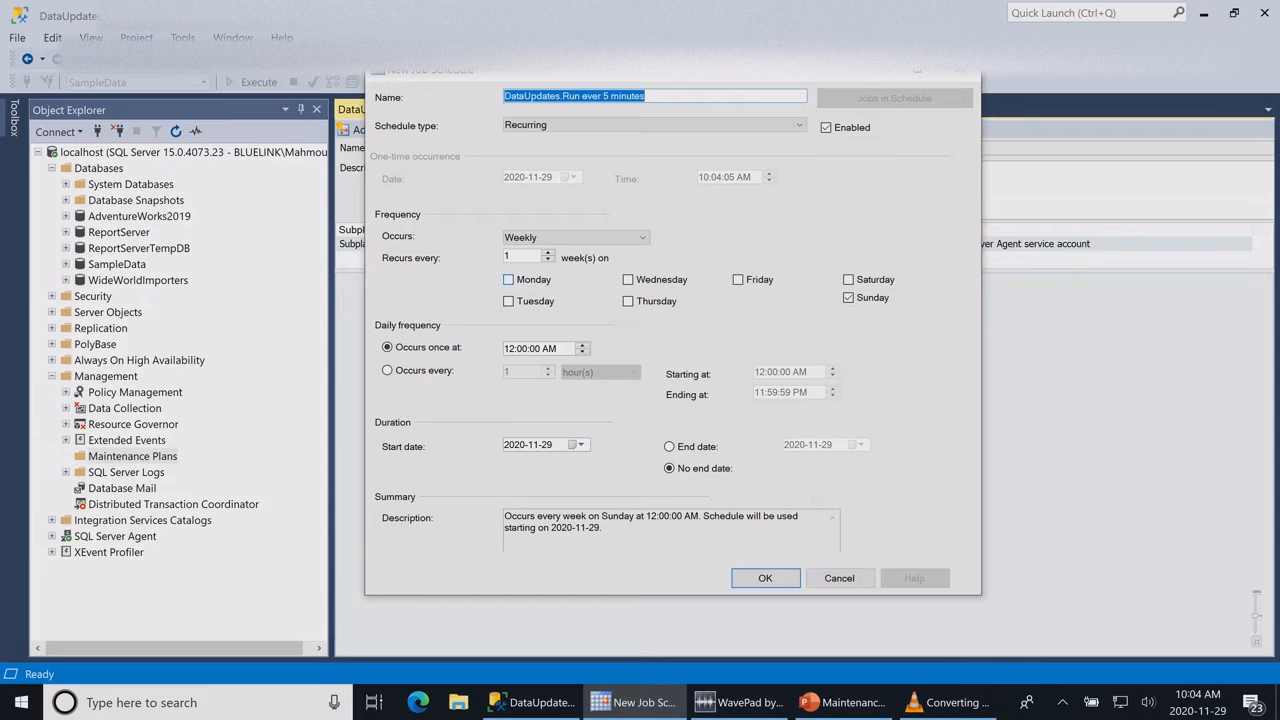
click(575, 237)
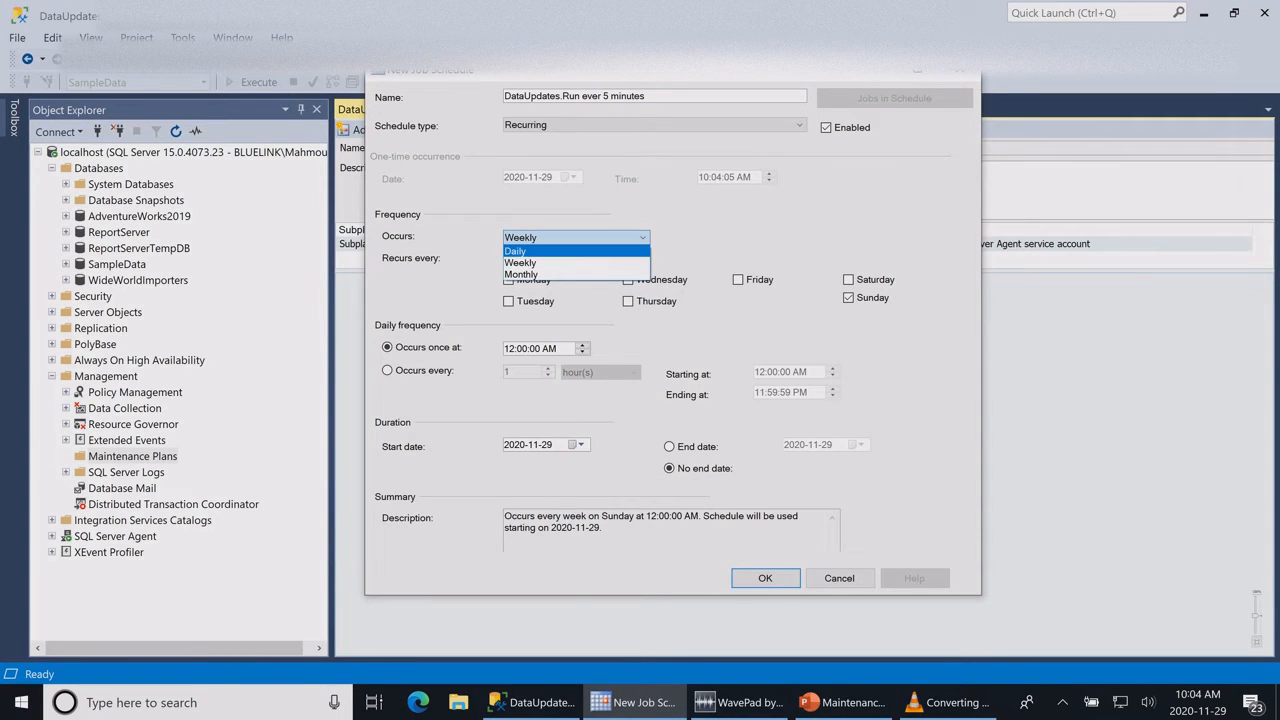
click(575, 251)
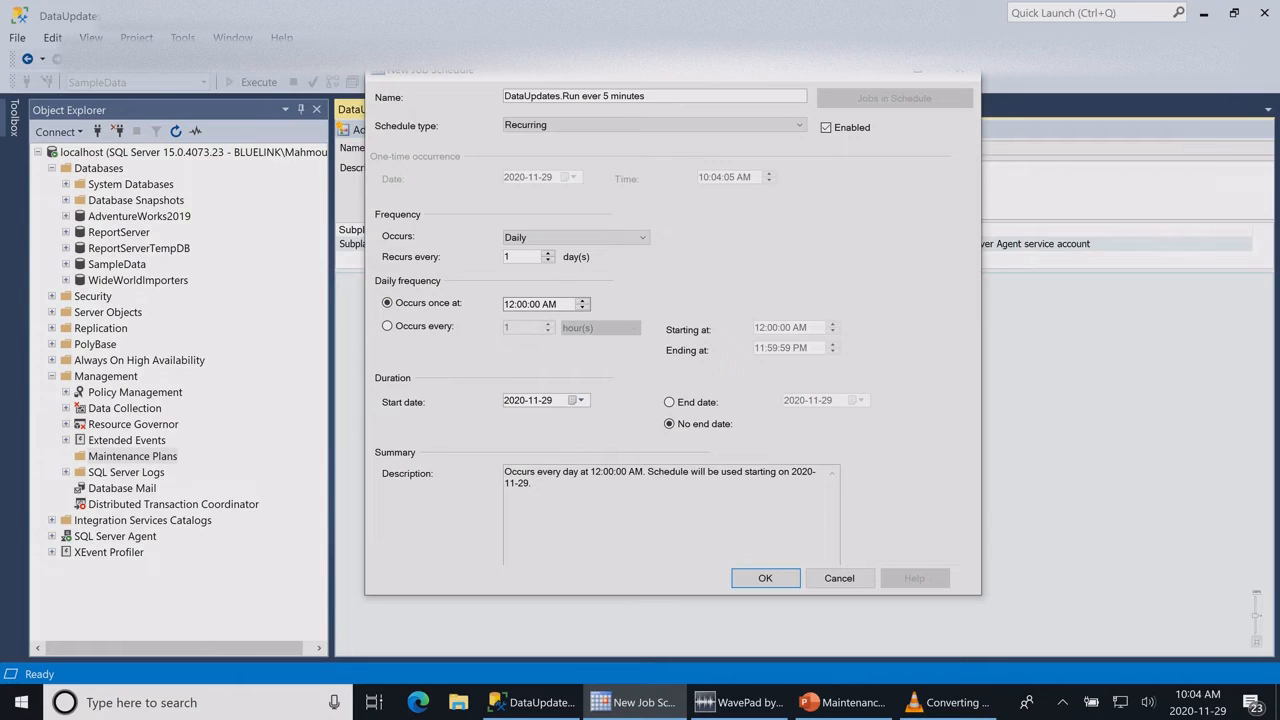
click(388, 326)
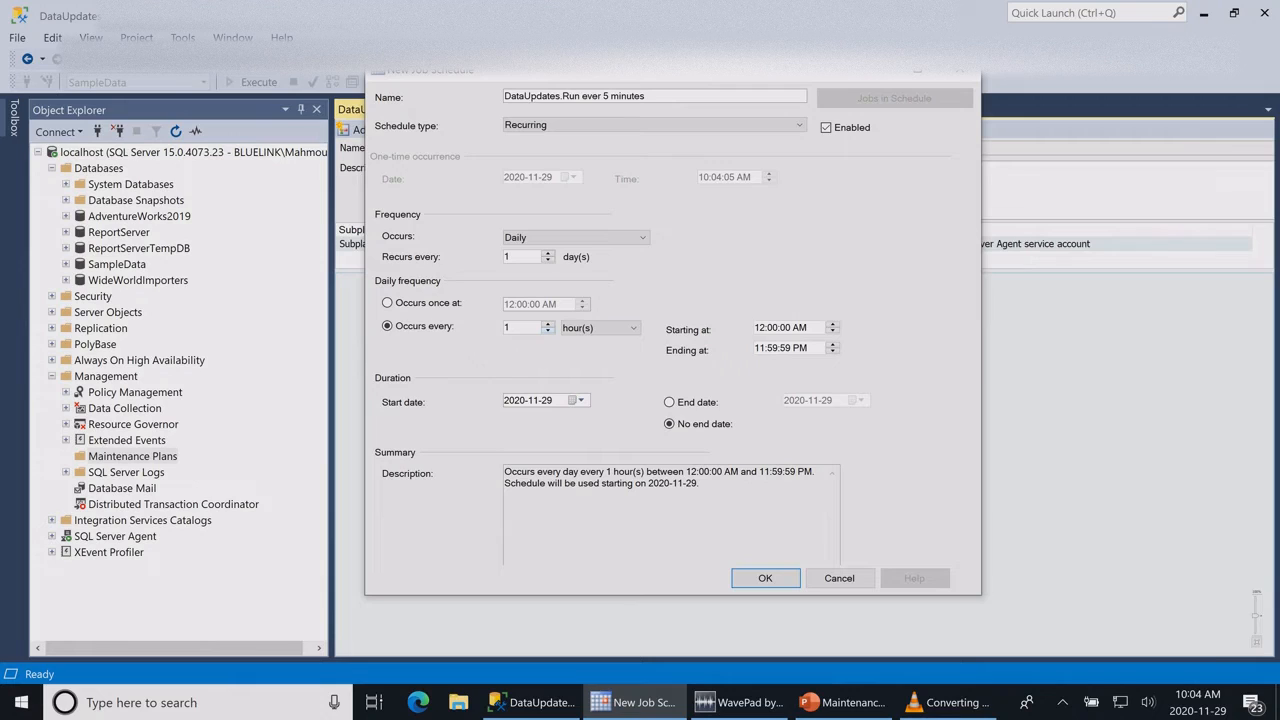
drag(518, 328, 503, 328)
text(5)
click(604, 328)
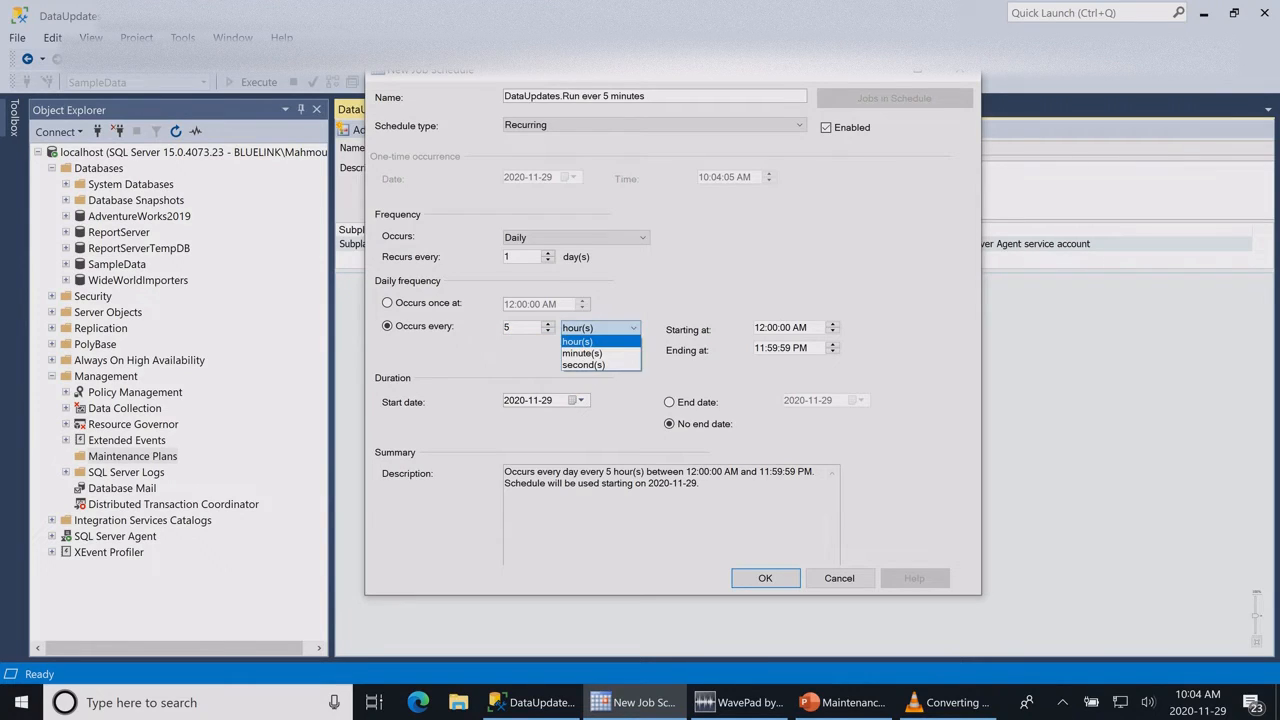
click(598, 353)
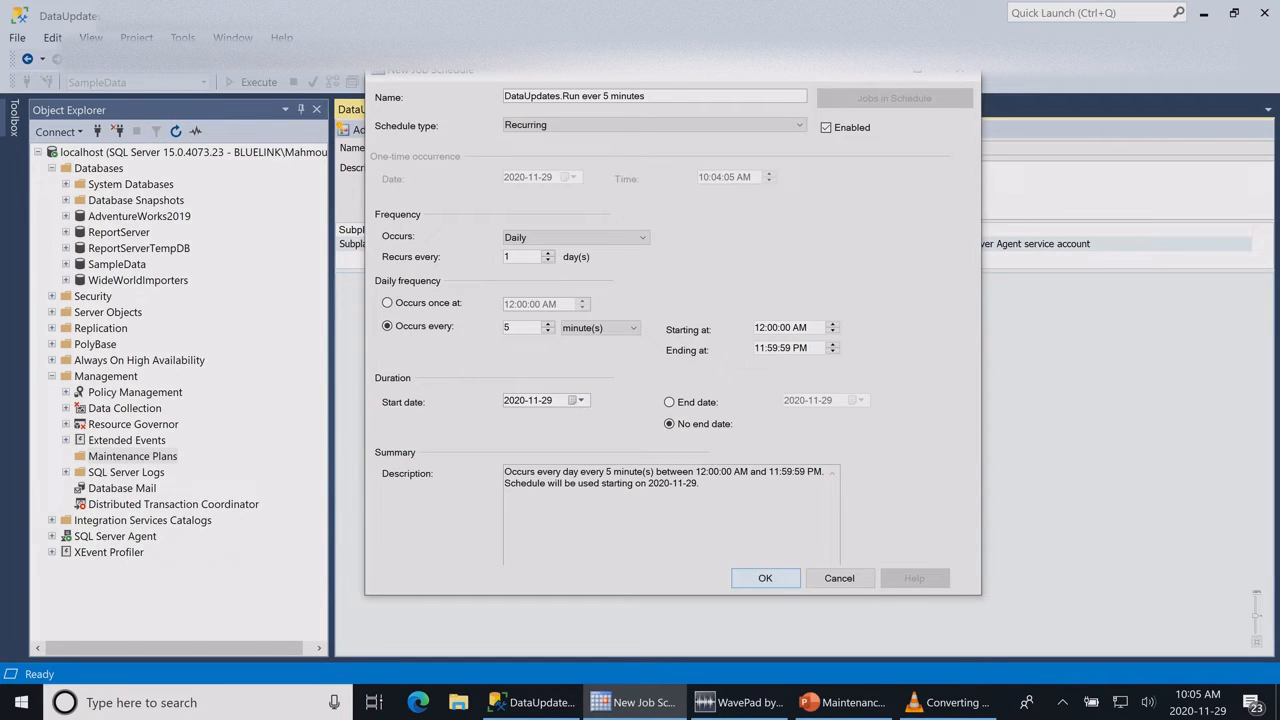
click(765, 578)
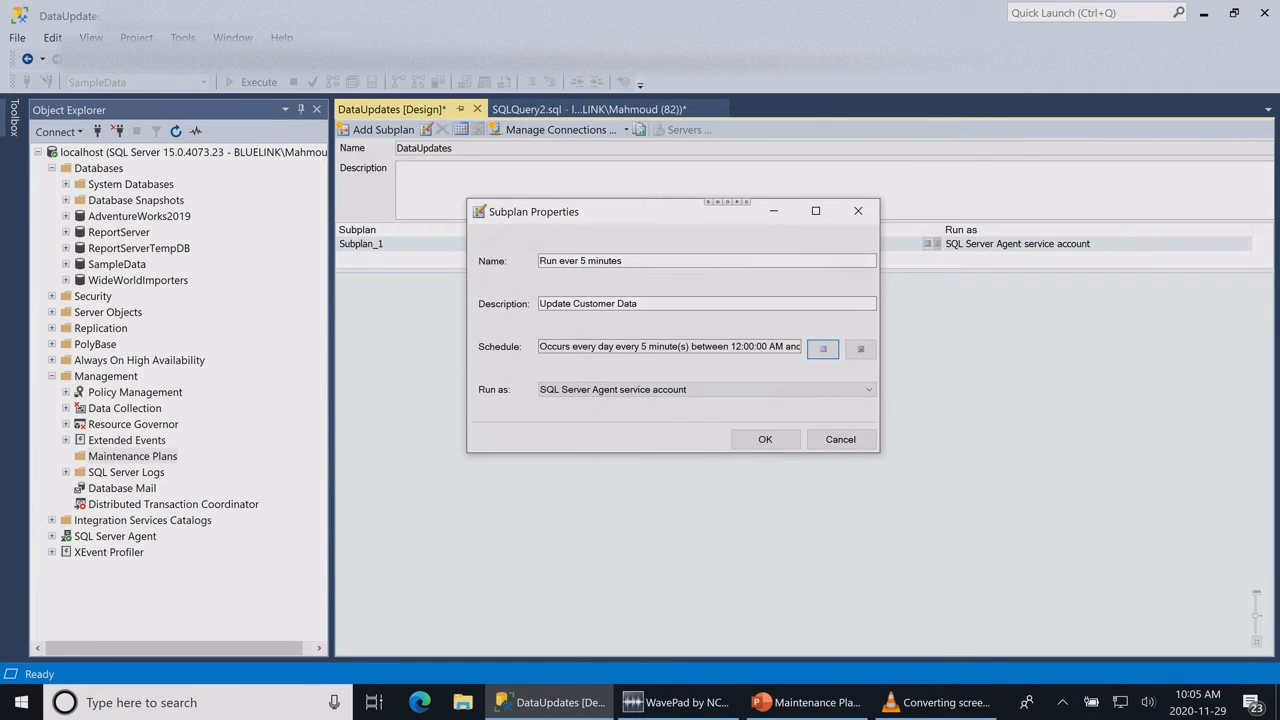
click(765, 439)
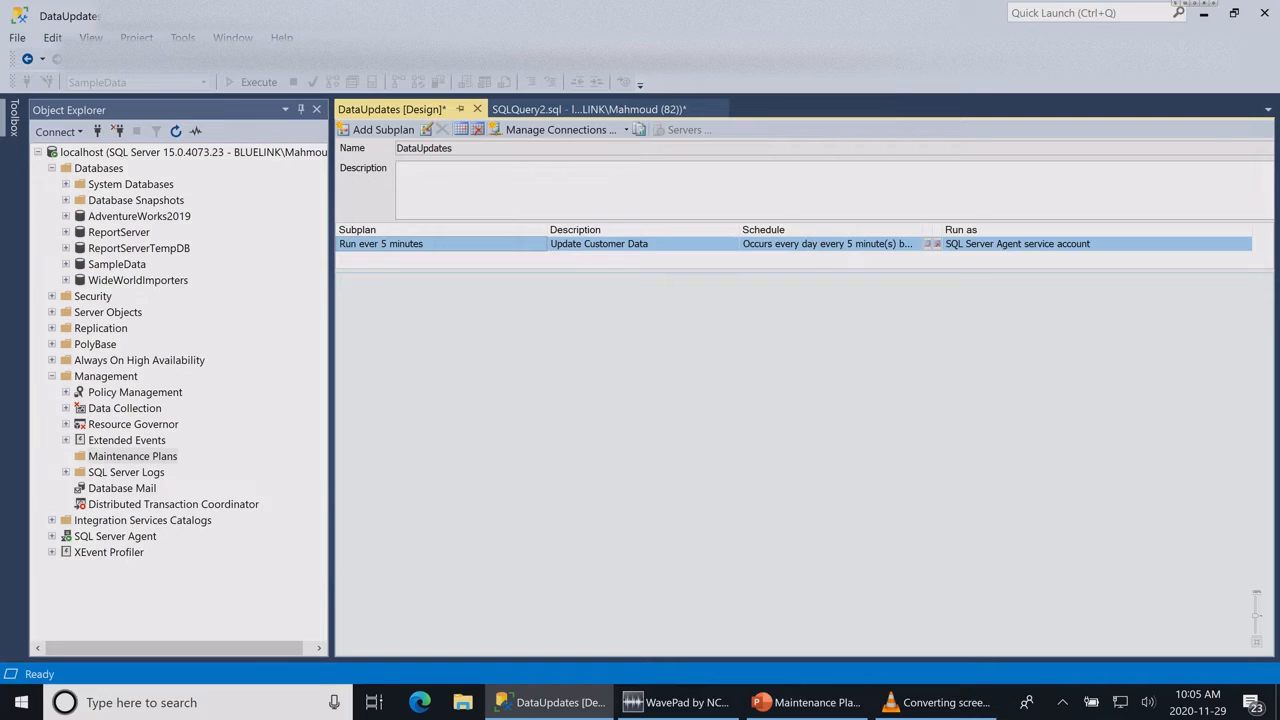
Step: Add an Execute T-SQL Statement Task to the subplan's design surface
click(14, 118)
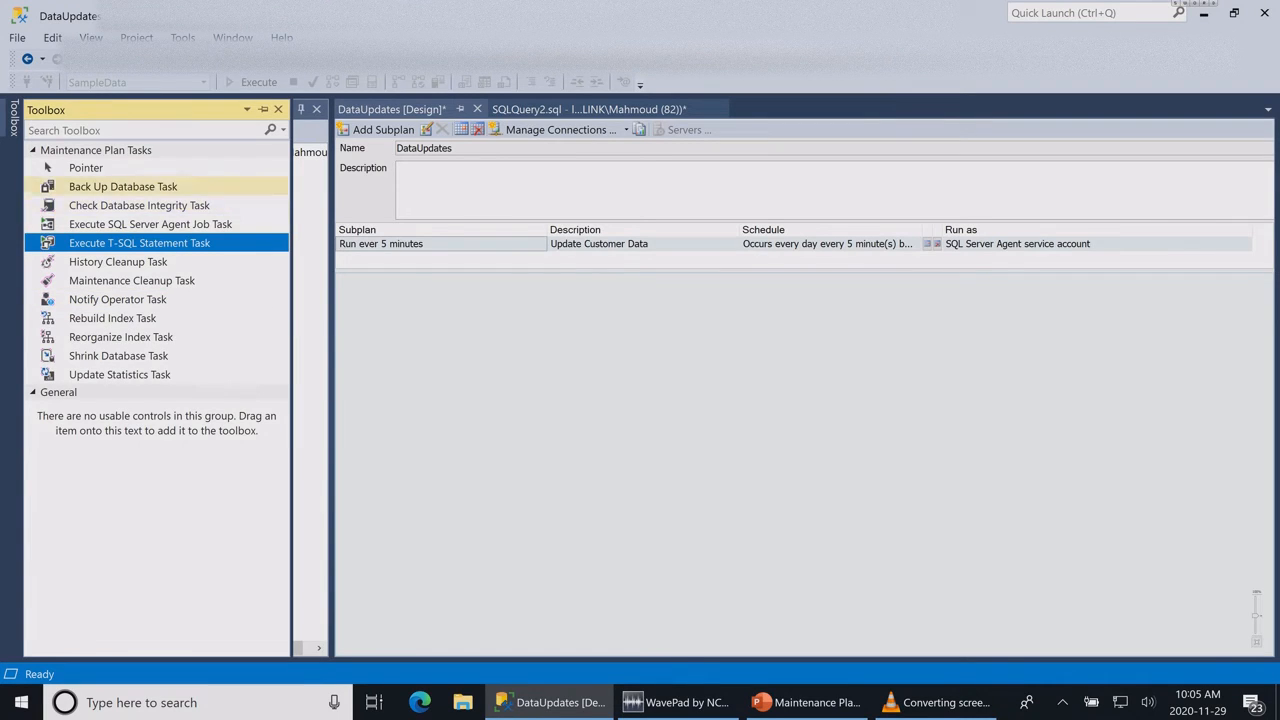
click(91, 37)
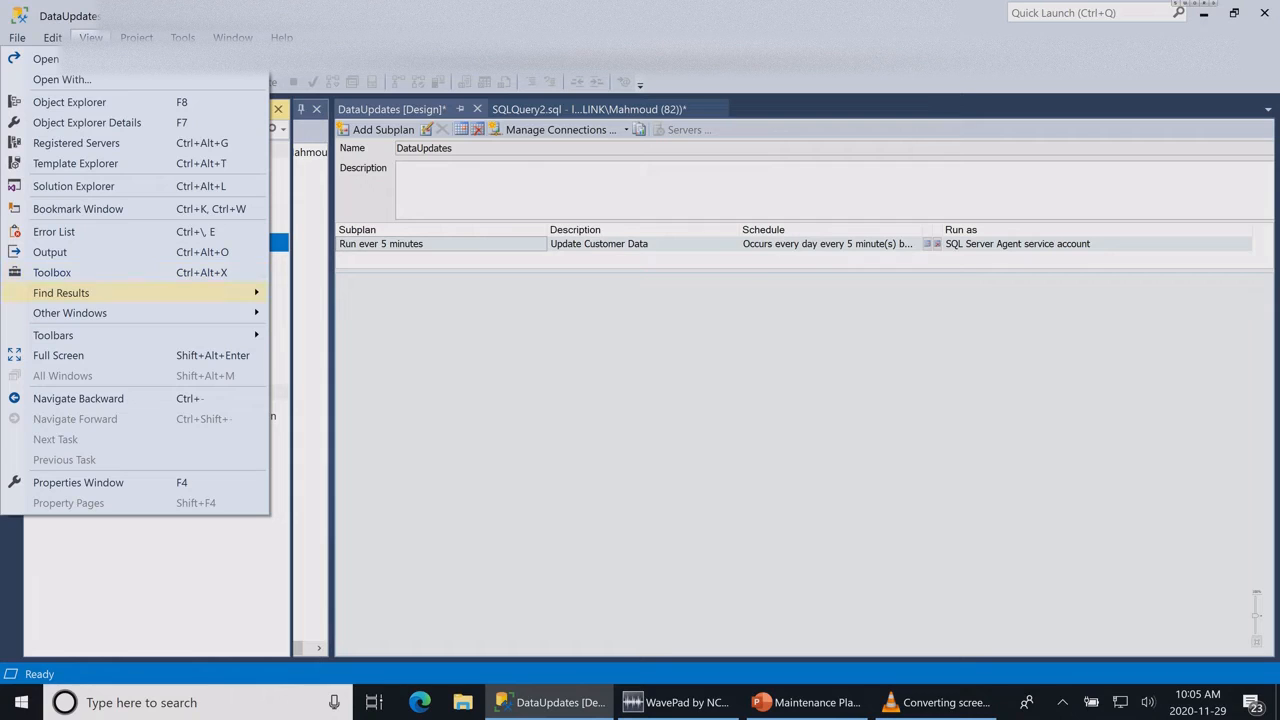
key(Escape)
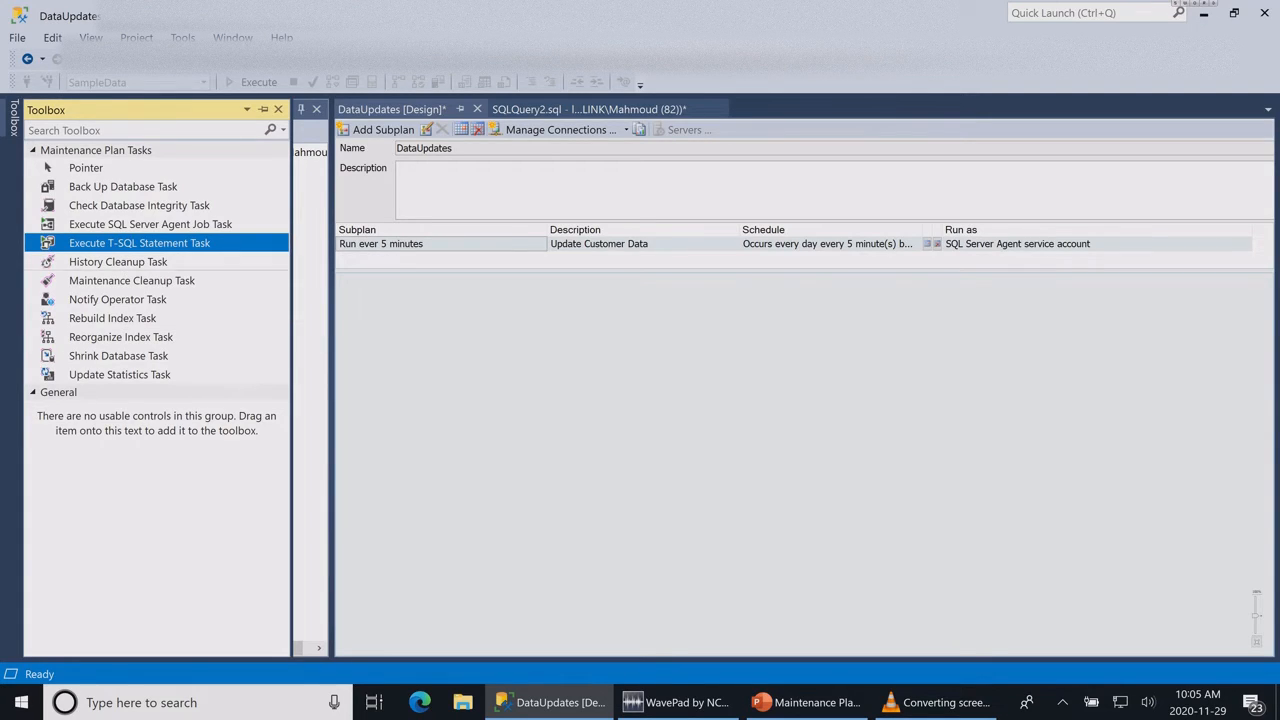
drag(140, 243, 853, 429)
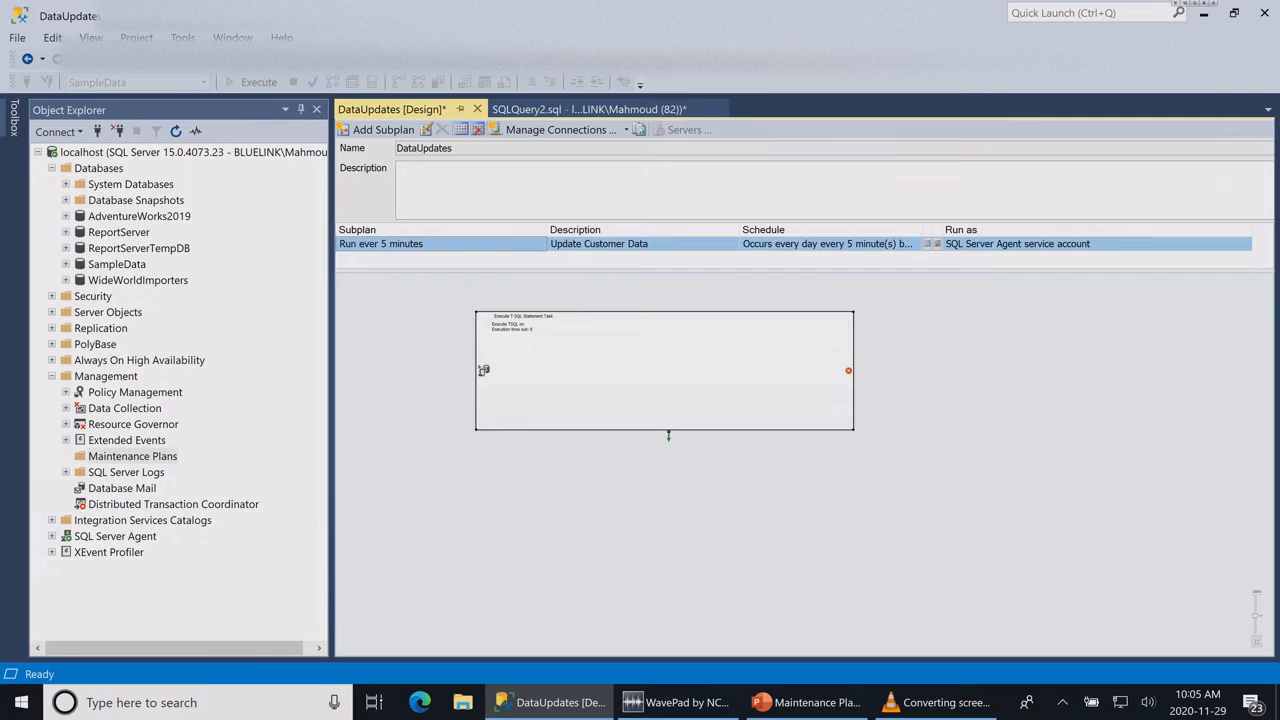
scroll(480, 352, up, 6)
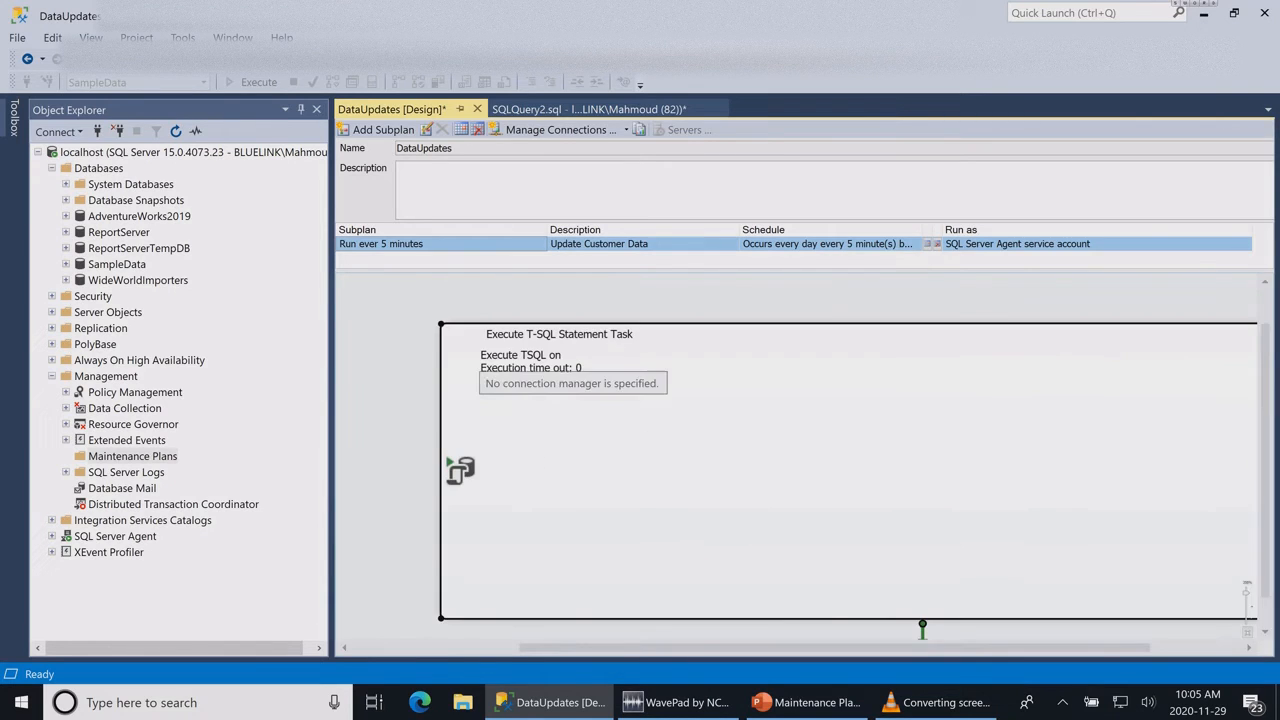
scroll(480, 352, down, 4)
Step: Rename the Execute T-SQL Statement Task as "Update Customer YTD Sales" and reposition it on the design surface
click(640, 337)
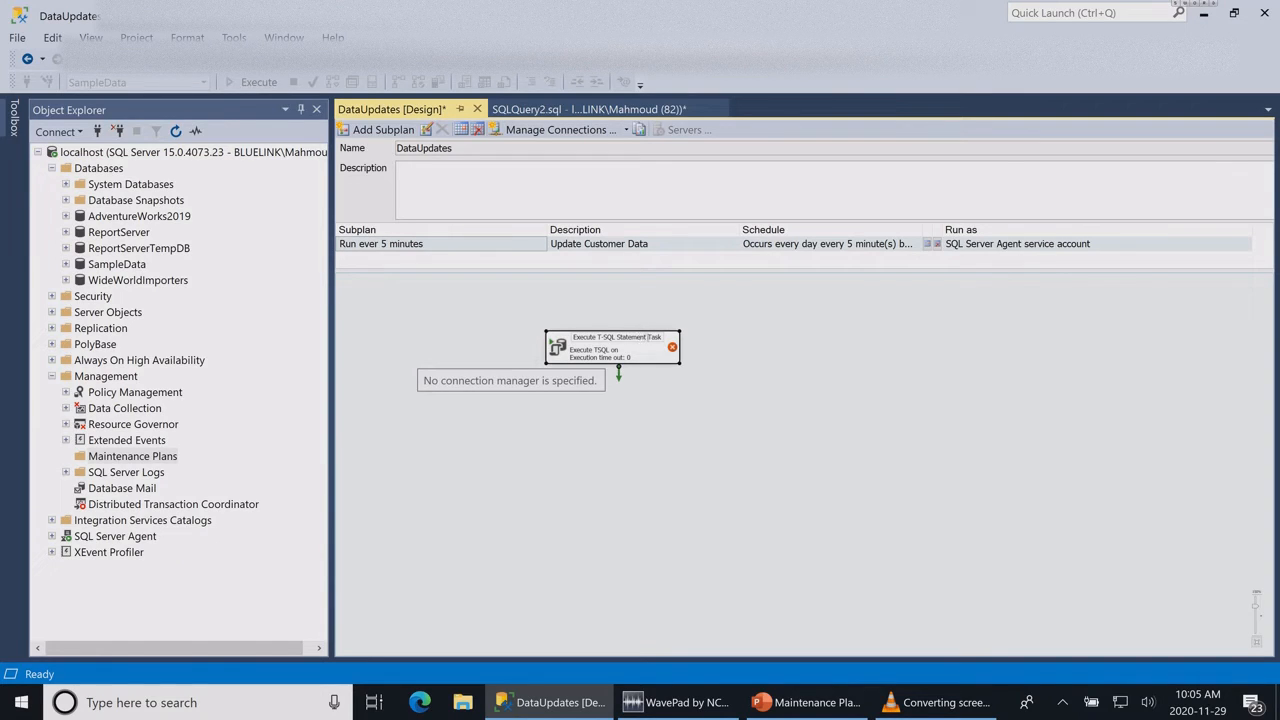
key(BackSpace)
key(BackSpace)
key(BackSpace)
key(BackSpace)
key(BackSpace)
key(BackSpace)
key(BackSpace)
key(BackSpace)
key(BackSpace)
key(BackSpace)
key(BackSpace)
key(BackSpace)
key(BackSpace)
key(BackSpace)
key(BackSpace)
key(BackSpace)
key(BackSpace)
key(BackSpace)
key(BackSpace)
key(BackSpace)
text(Up)
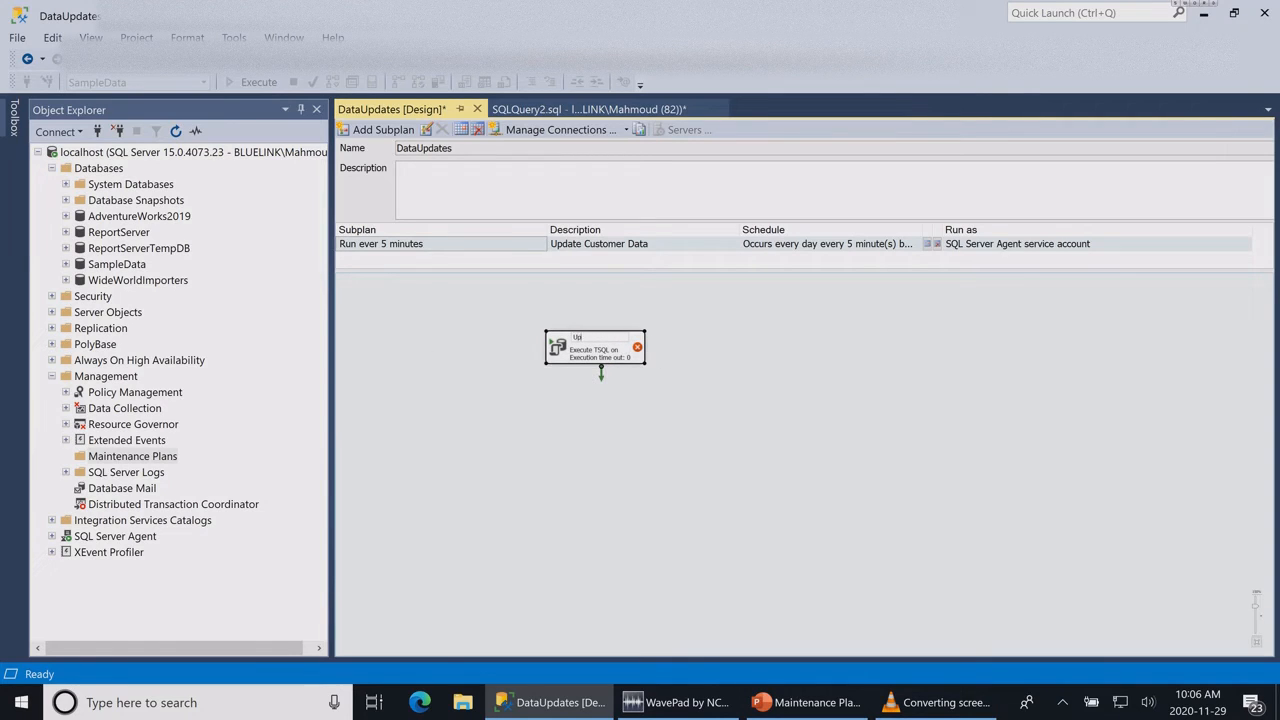
text(date Customer YTD)
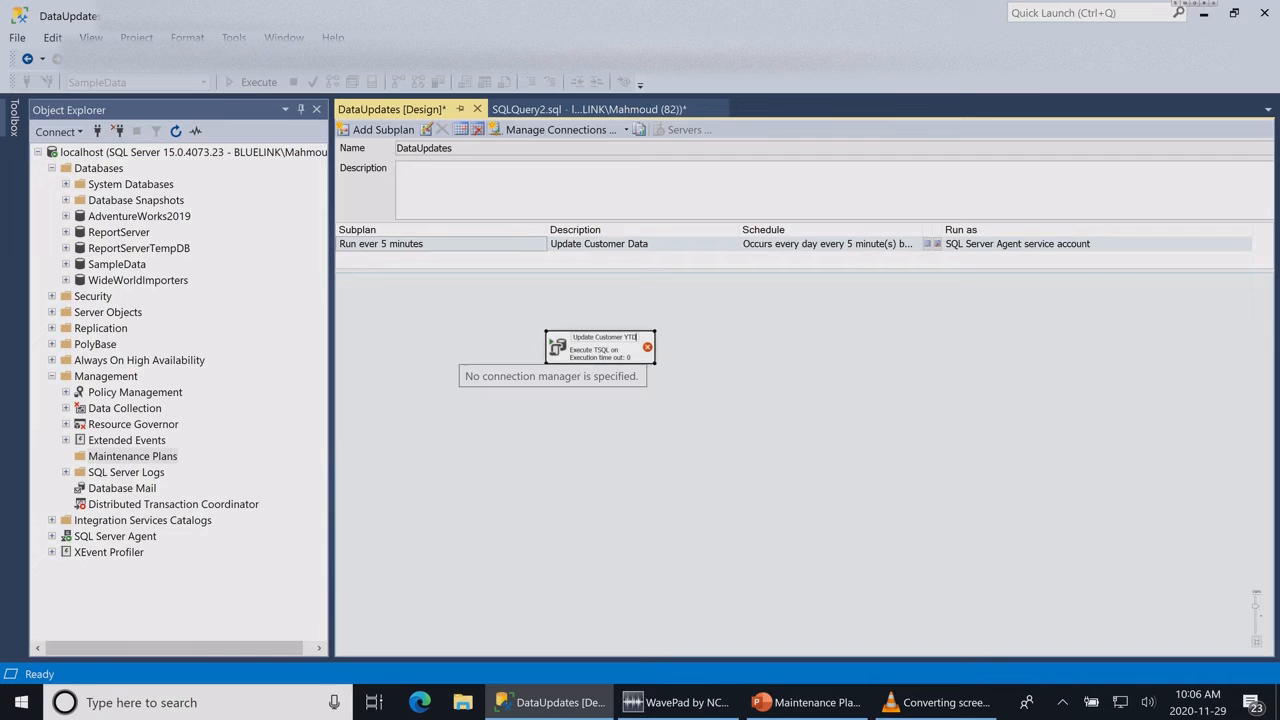
text( Sales)
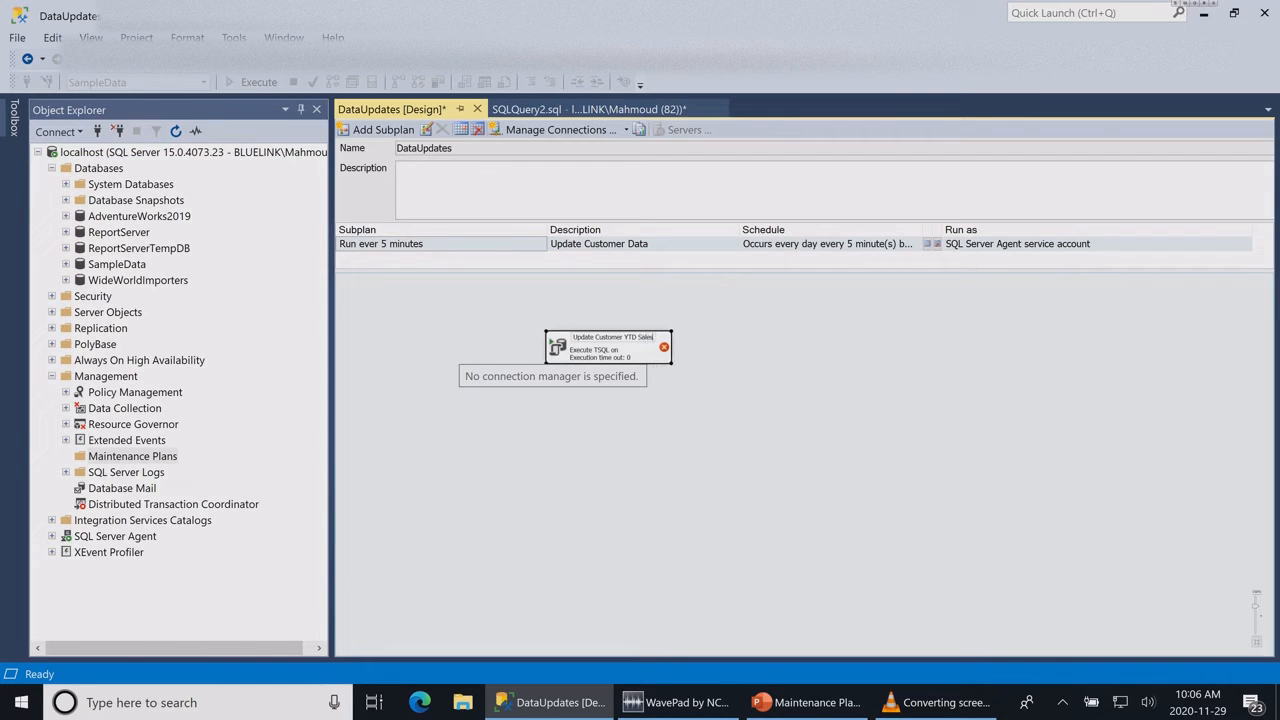
key(Return)
scroll(640, 370, up, 4)
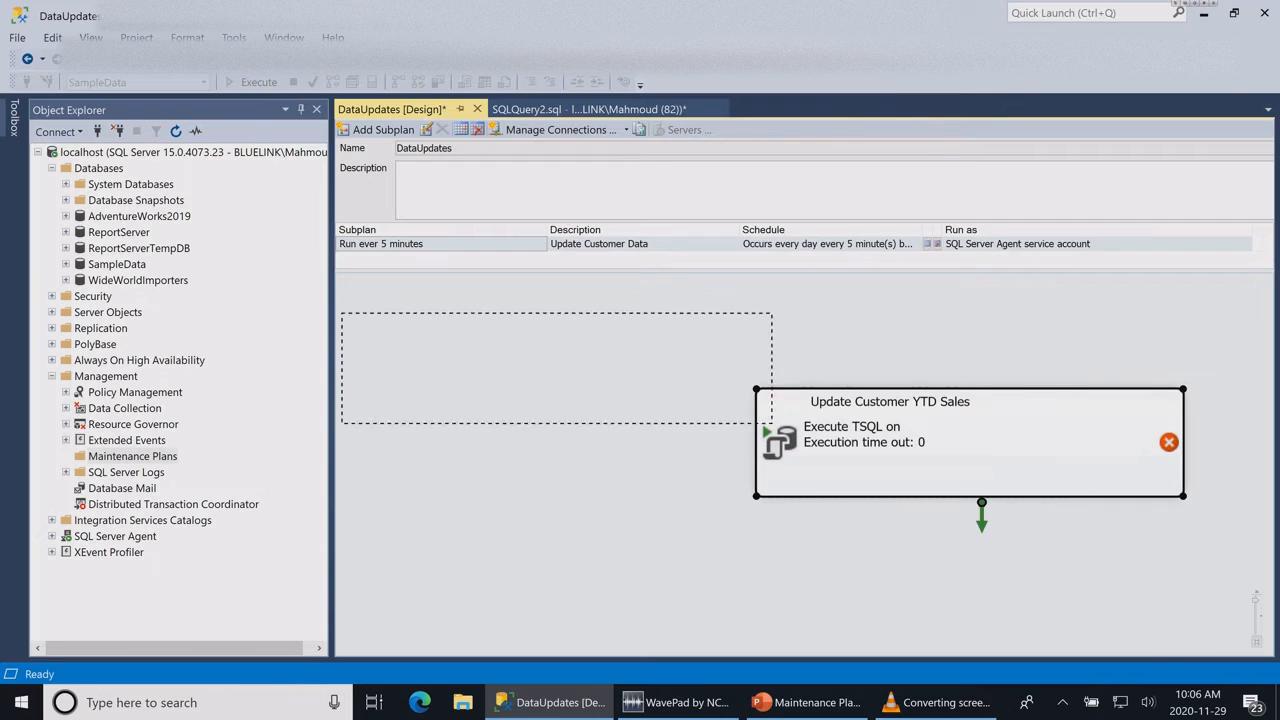
drag(556, 368, 698, 351)
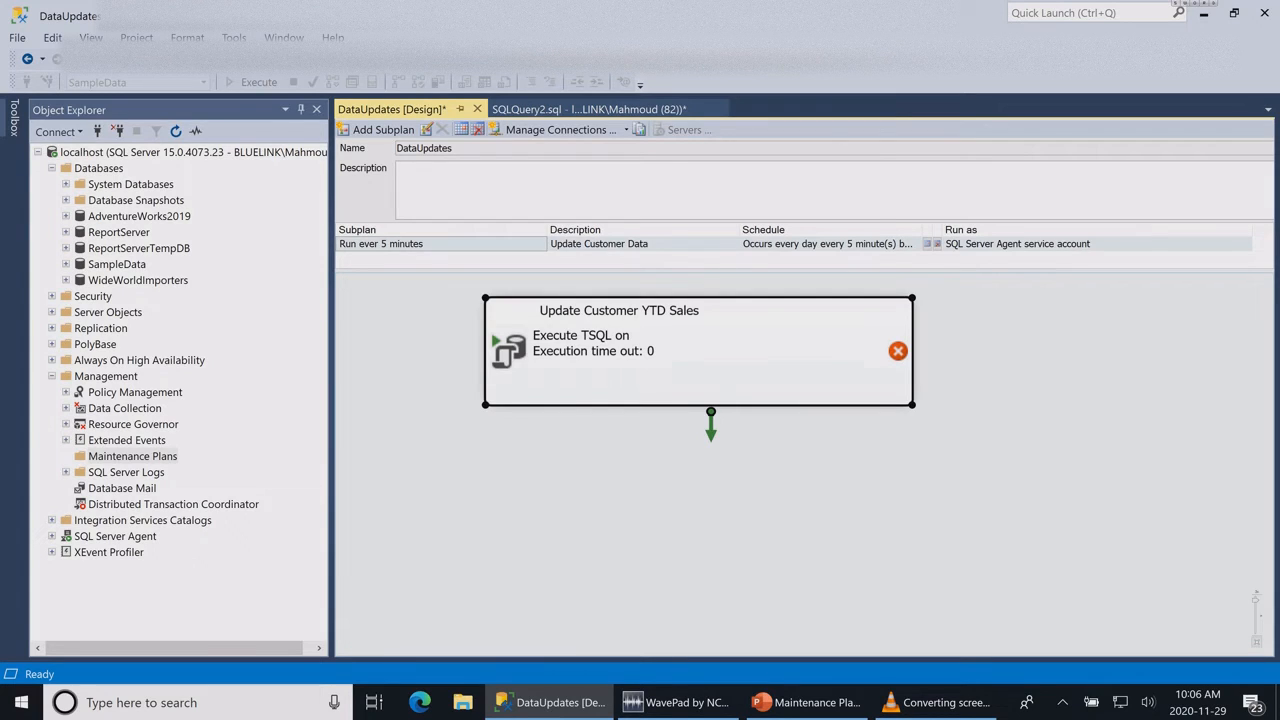
Step: Enter "Use [SampleData]" followed by "Go" on a new line as the task's T-SQL statement and accept it
double_click(698, 351)
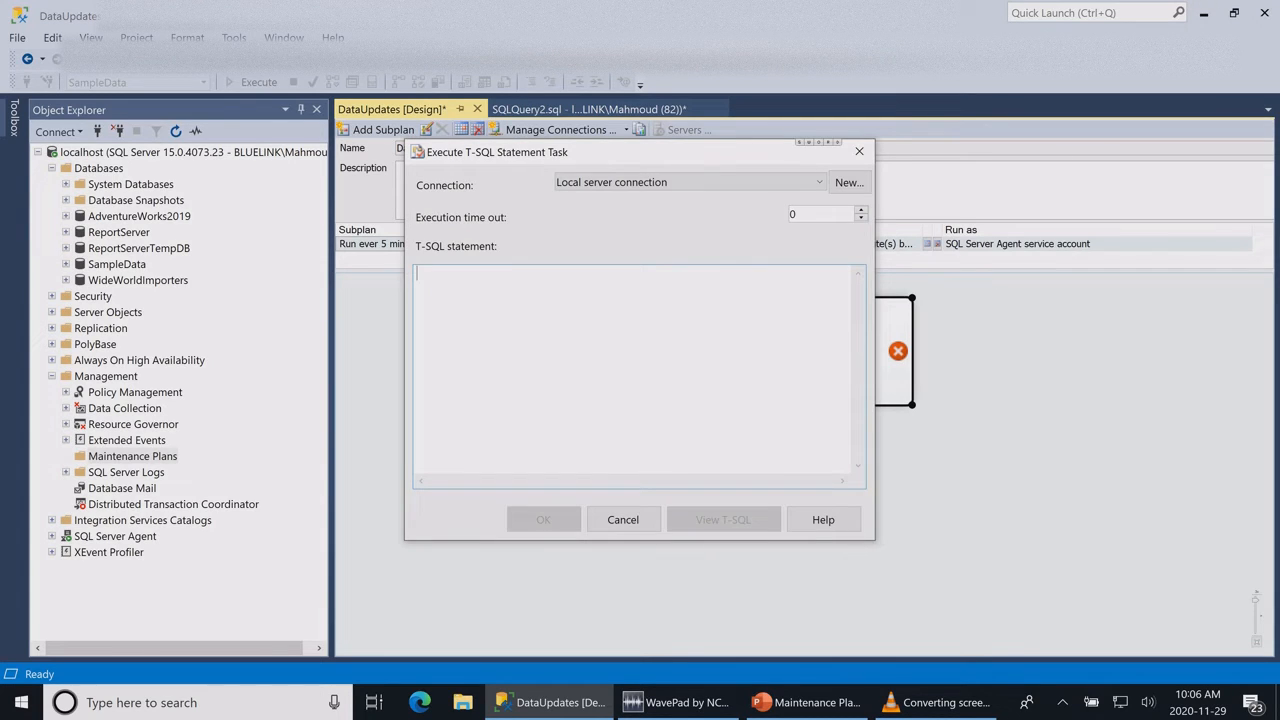
drag(600, 152, 820, 192)
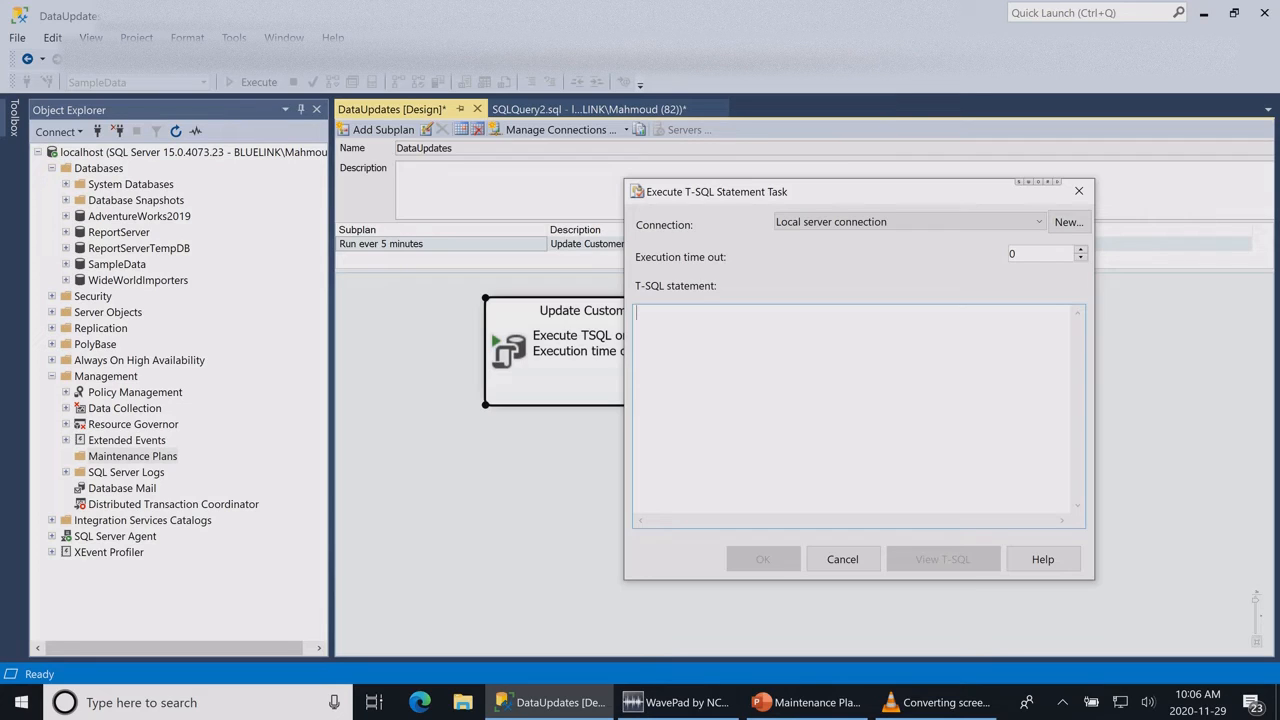
text(Uset)
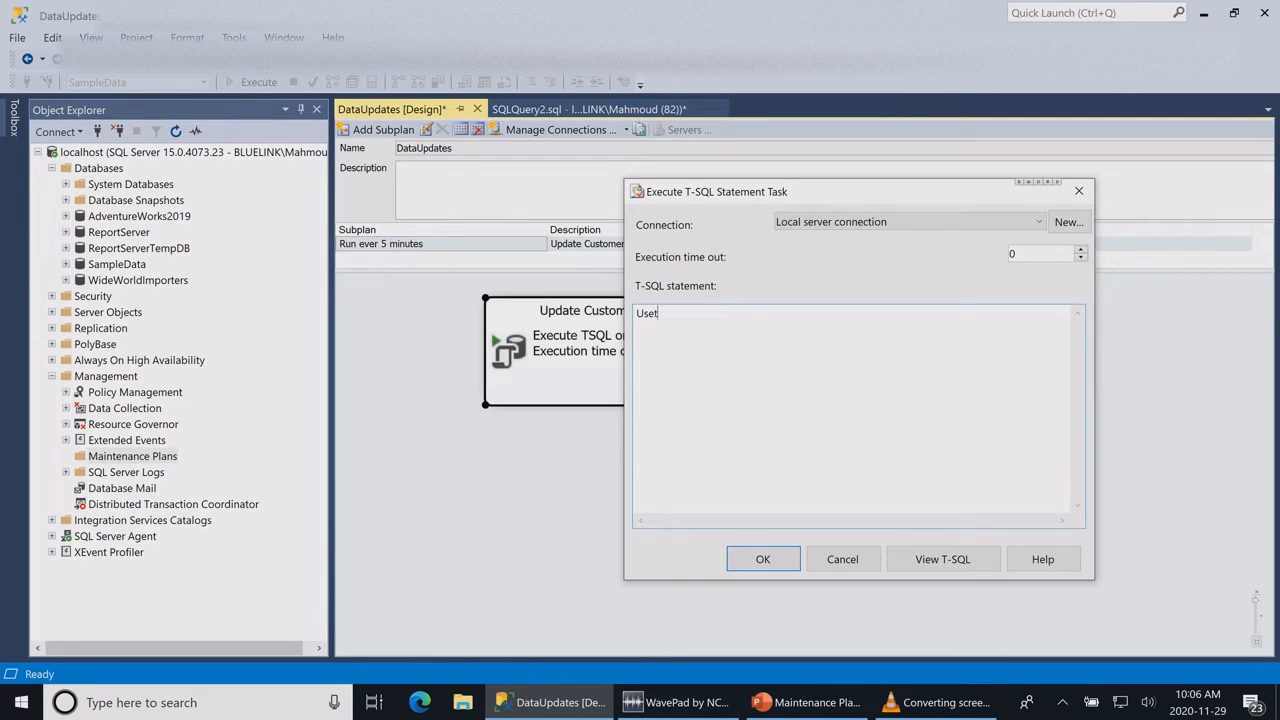
key(BackSpace)
text([)
text(Sample)
text(Data] )
text(Go)
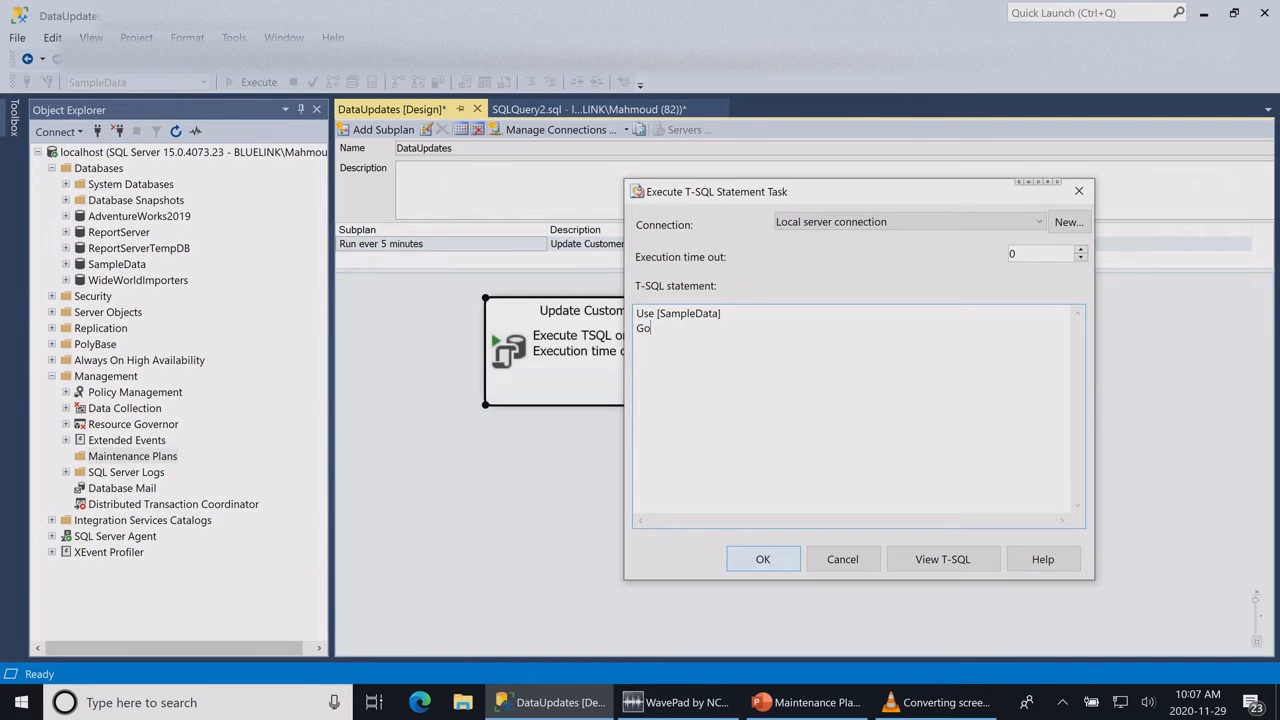
click(763, 559)
Step: Copy the complete update Customers statement from SQLQuery2.sql into the task's T-SQL below Go, end it with "go", and accept
click(588, 109)
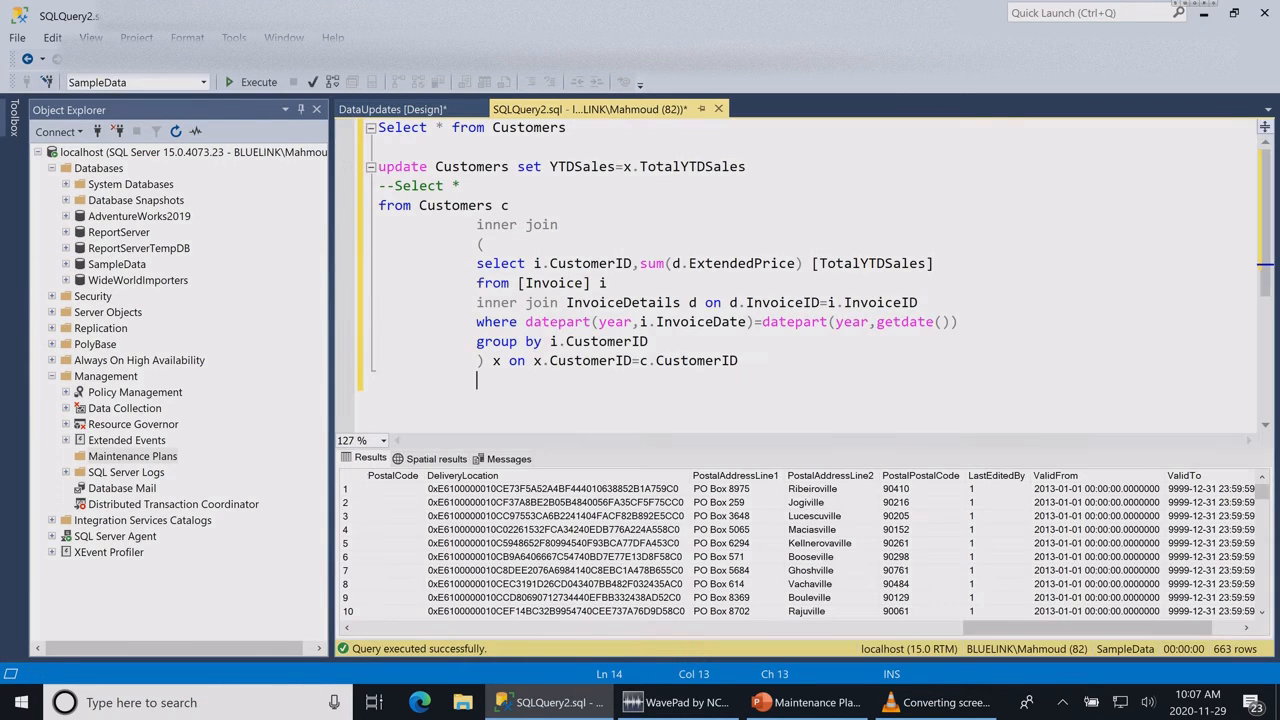
drag(740, 362, 378, 166)
key(ctrl+c)
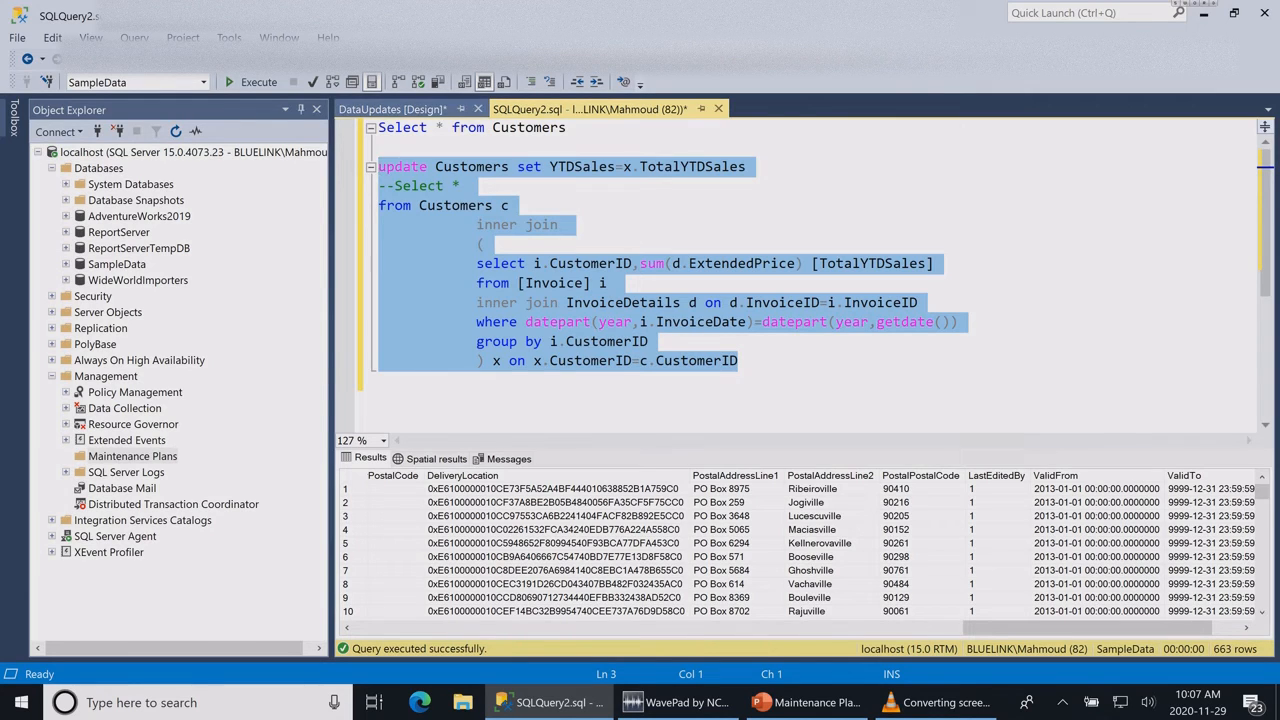
click(392, 109)
double_click(614, 340)
click(432, 289)
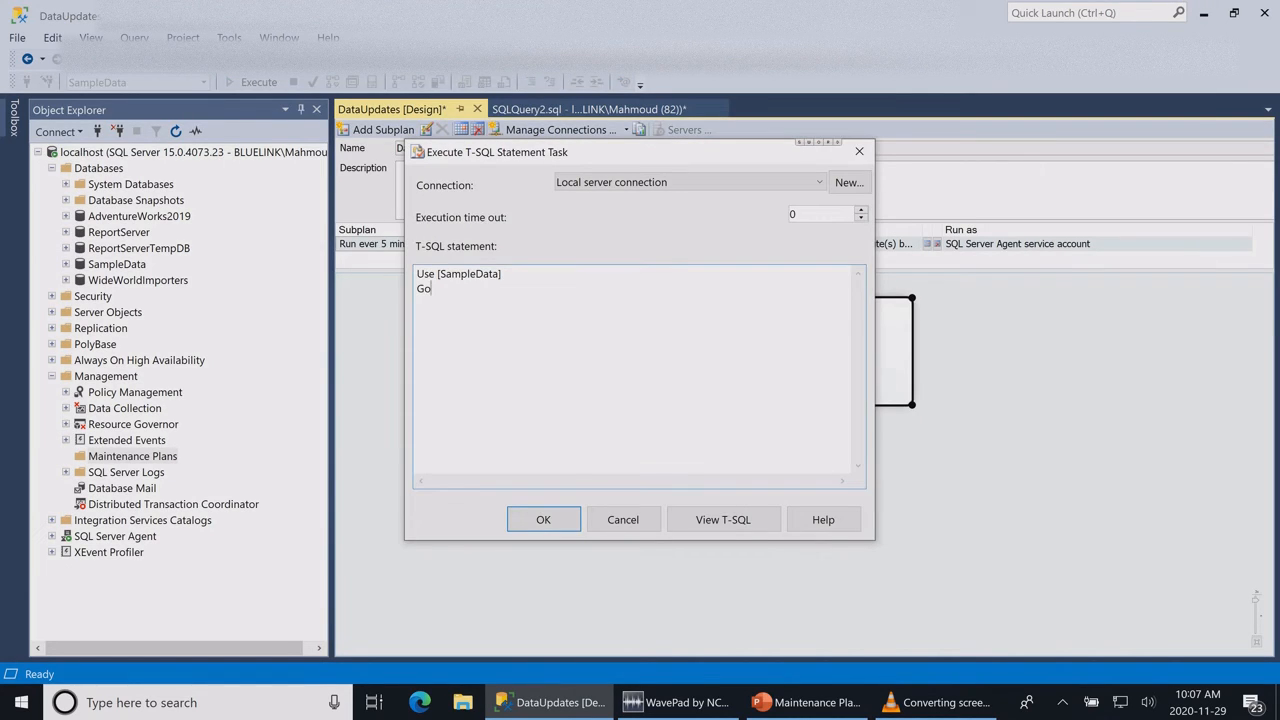
key(ctrl+v)
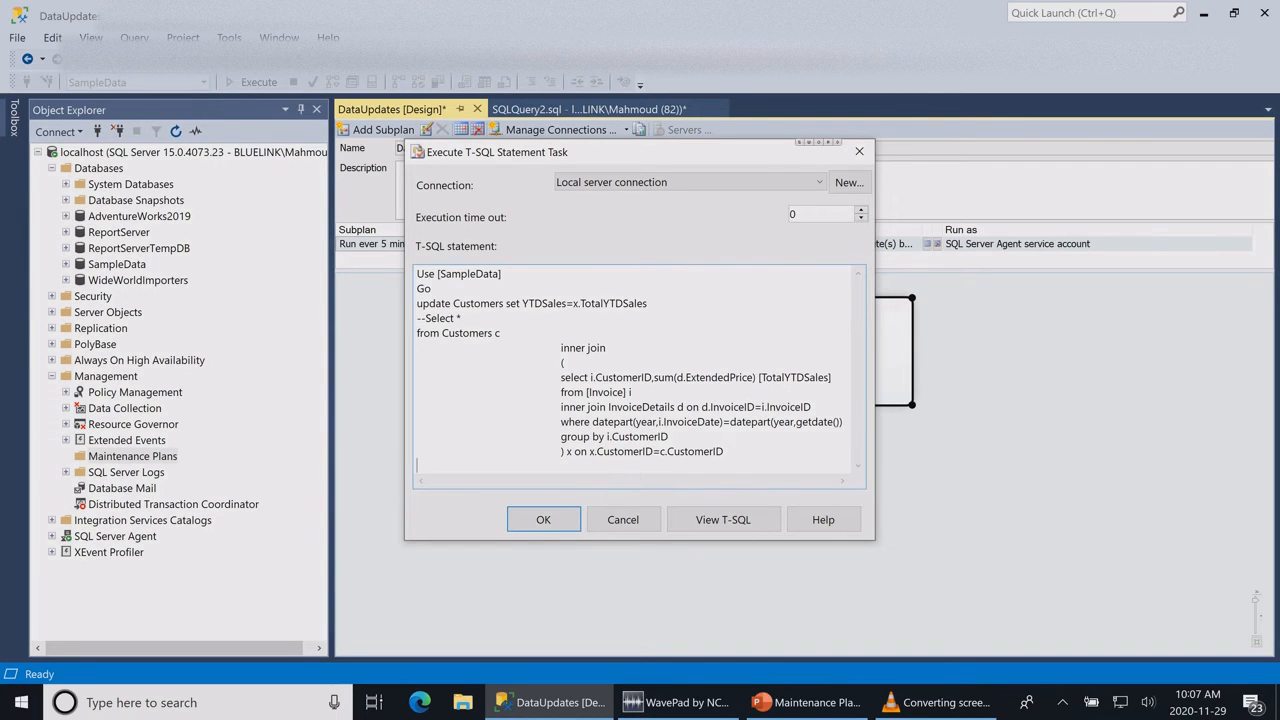
text(go)
click(543, 519)
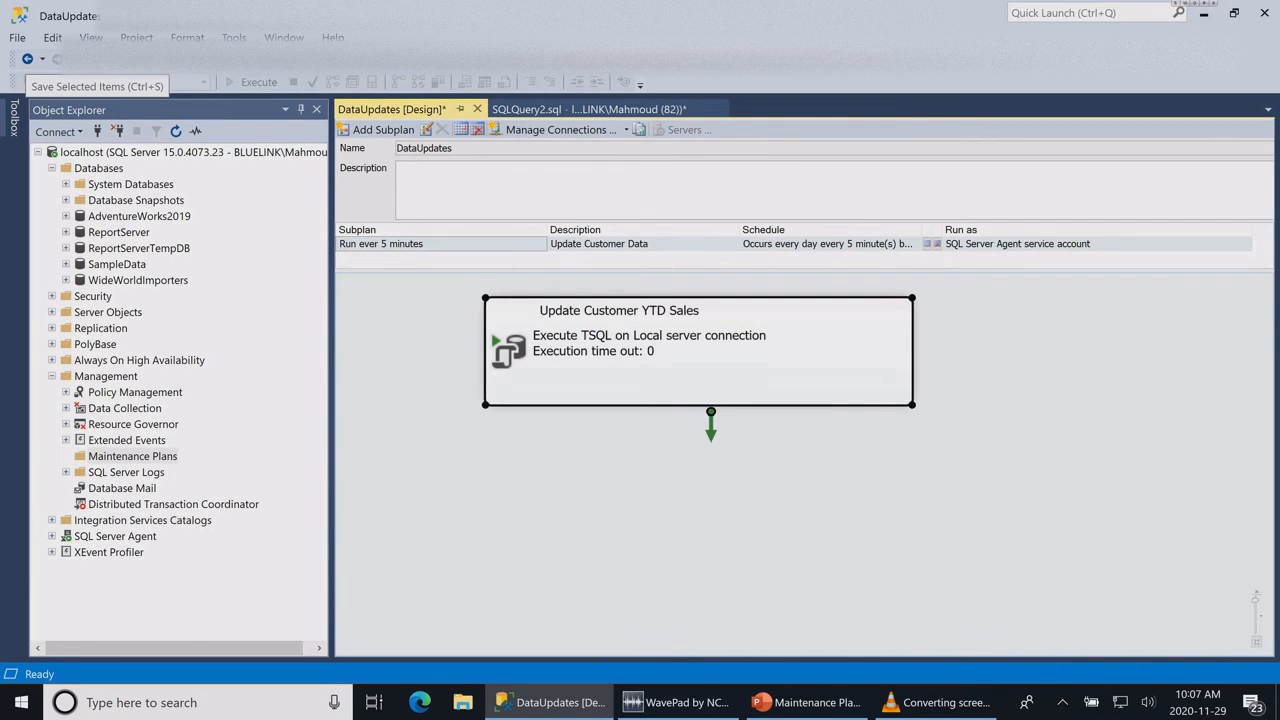
Step: Save the maintenance plan, then refresh and expand Maintenance Plans to locate DataUpdates
click(160, 59)
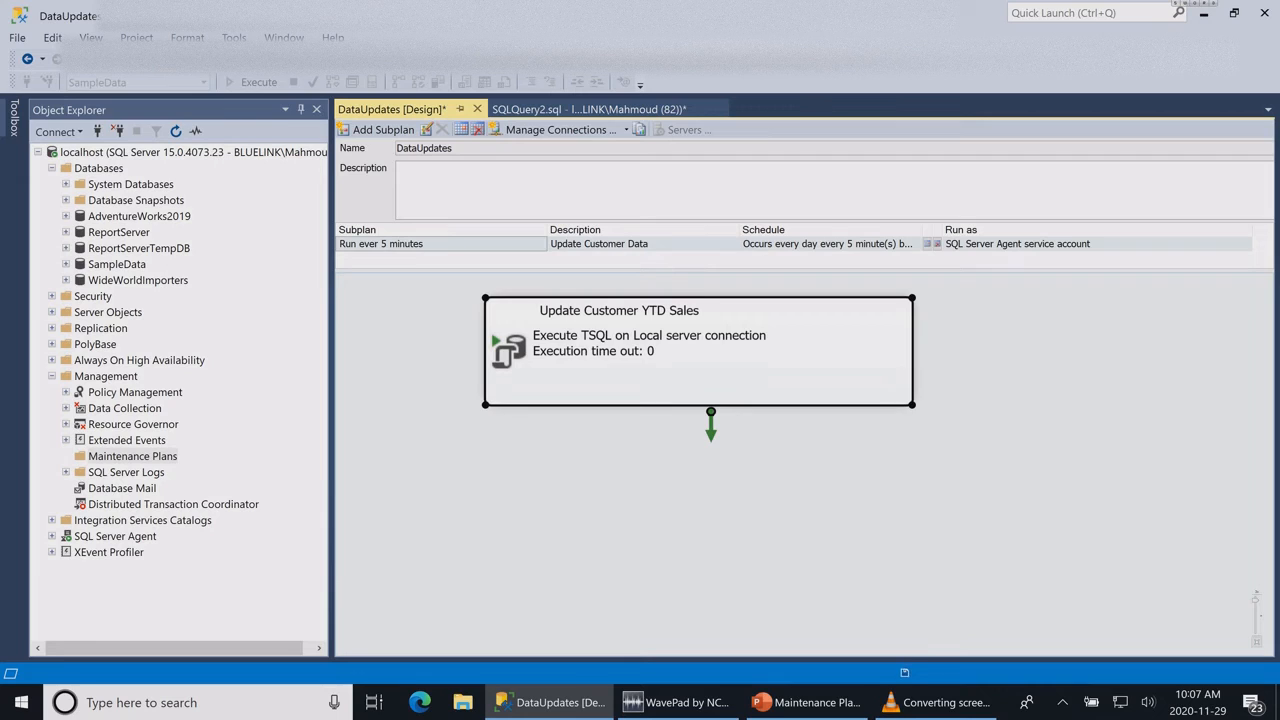
right_click(132, 456)
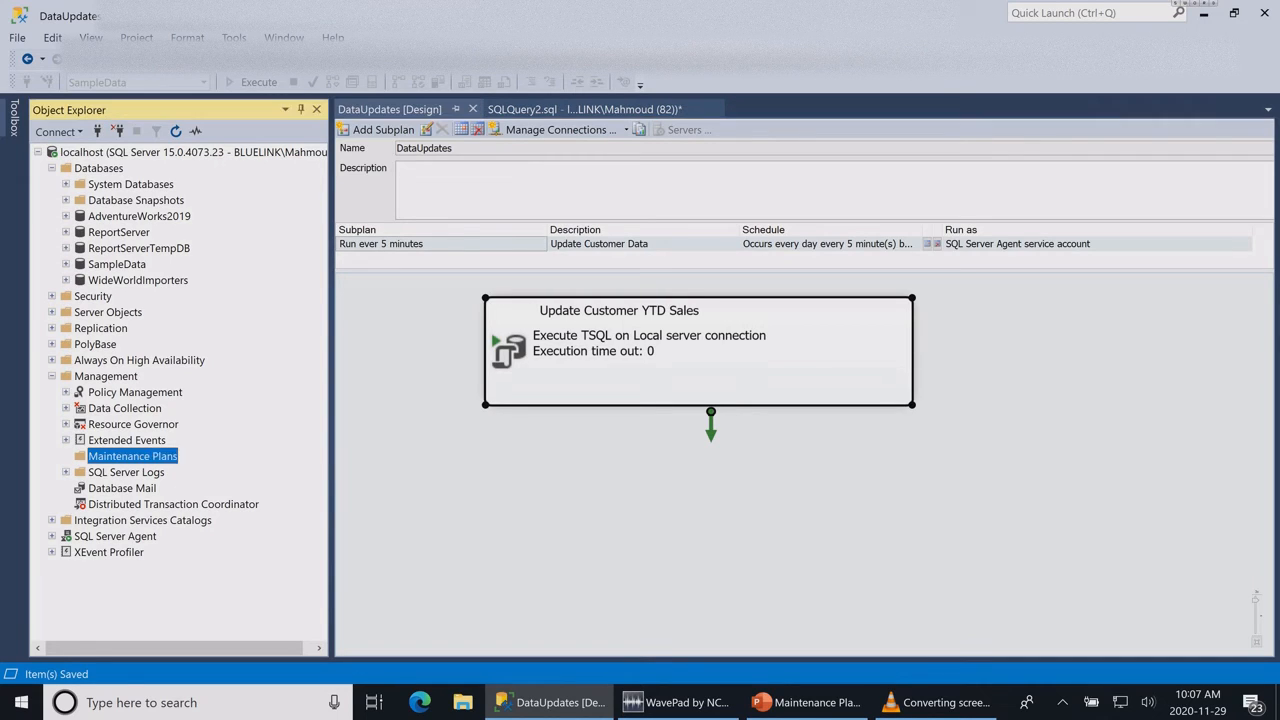
click(152, 533)
click(66, 456)
click(133, 472)
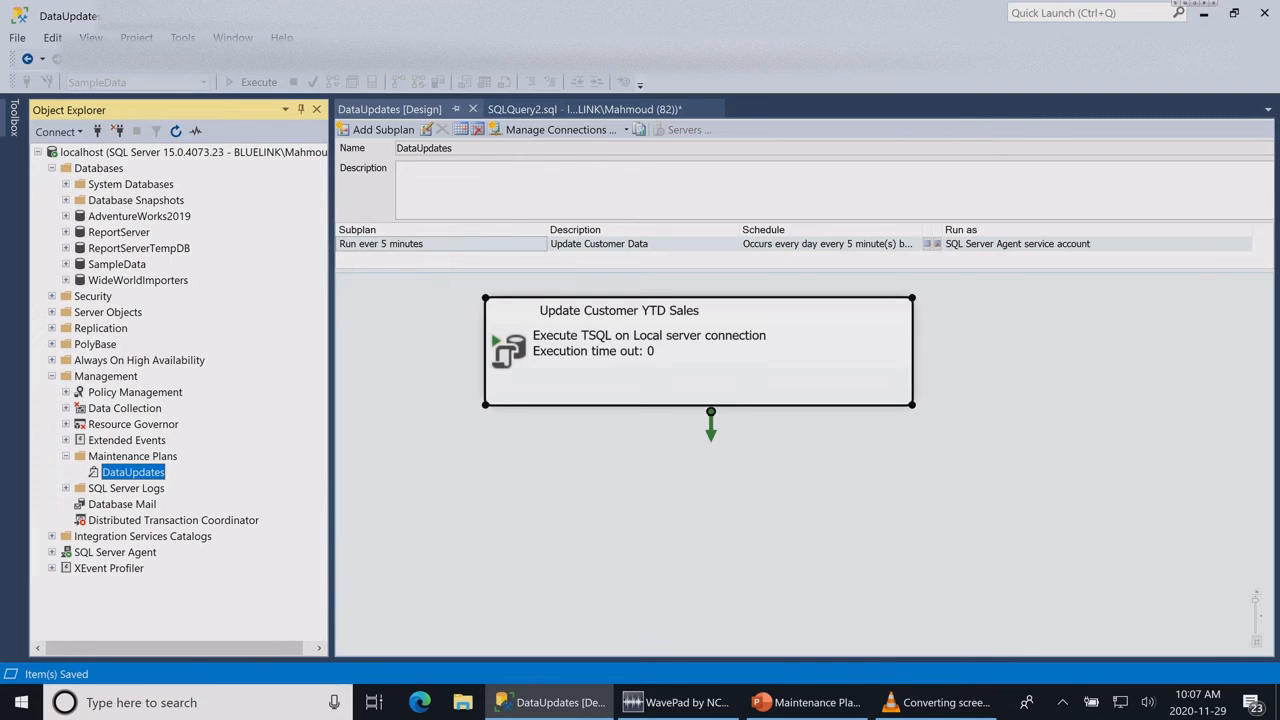
Step: Expand the SQL Server Agent jobs and select the DataUpdates.Run ever 5 minutes job
click(52, 552)
scroll(181, 400, down, 1)
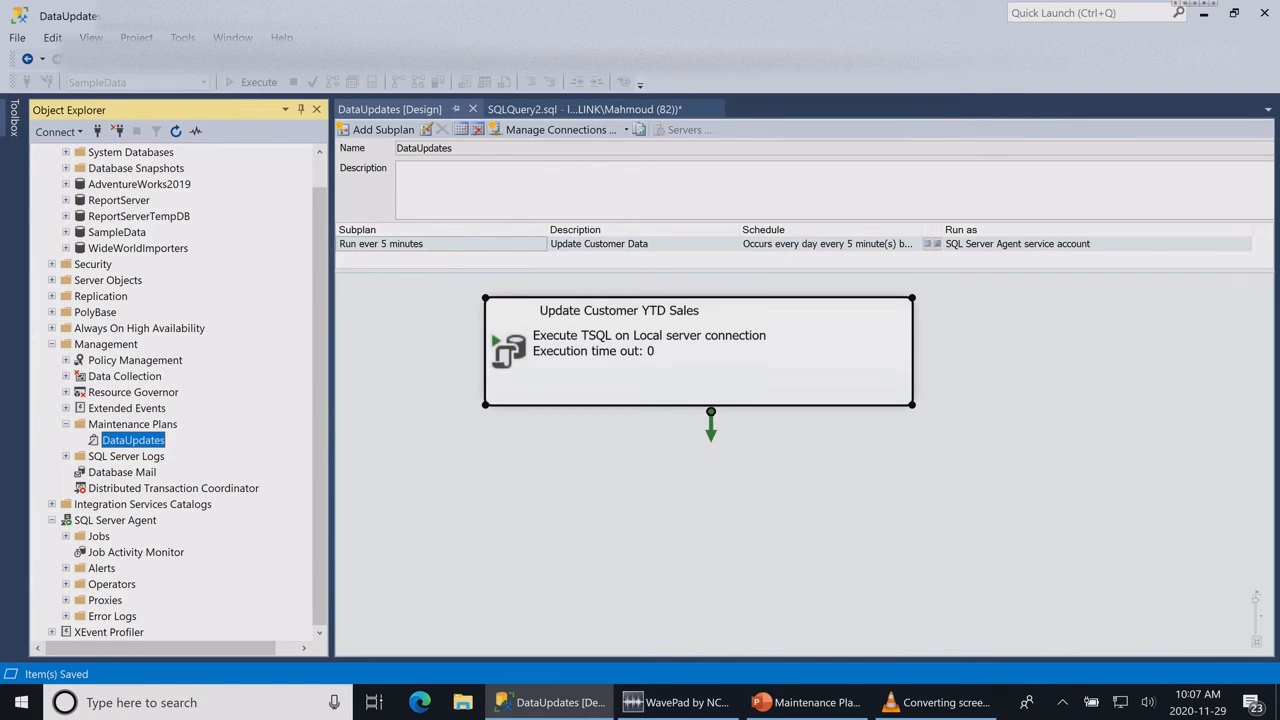
click(66, 536)
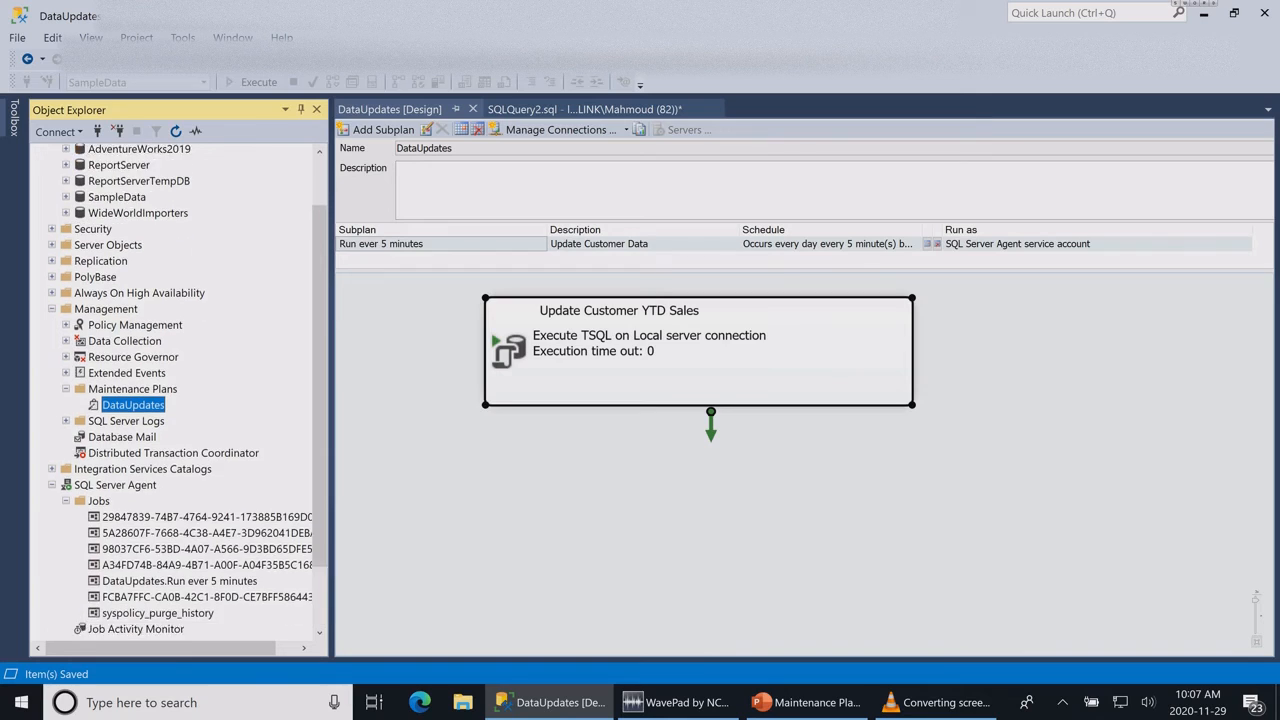
scroll(181, 400, down, 2)
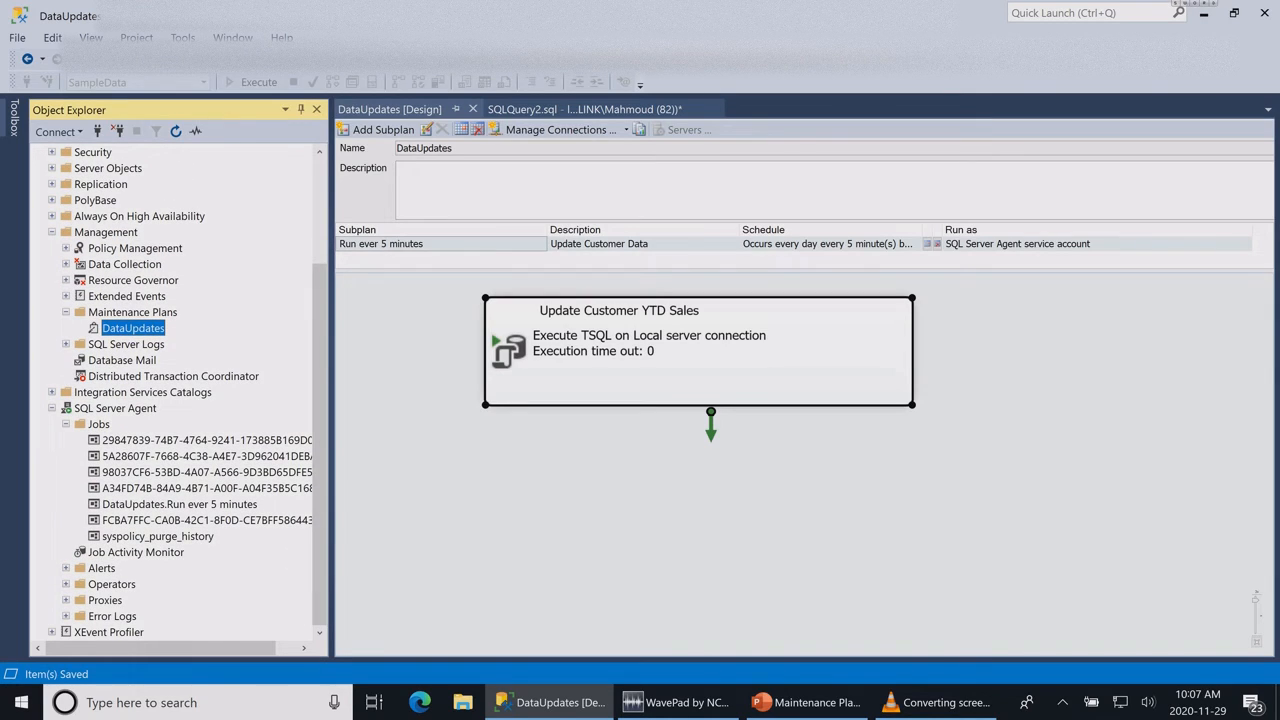
click(180, 504)
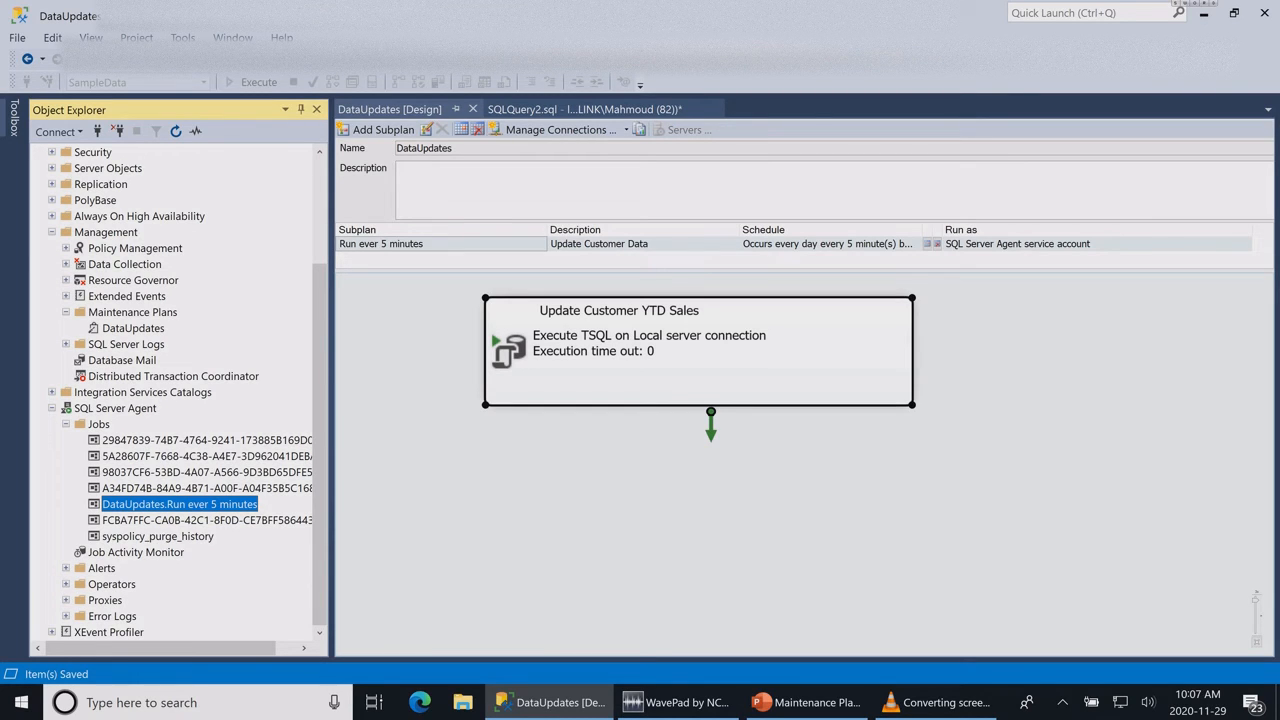
Step: Run only the "Select * from Customers" query in SQLQuery2.sql and examine the YTDSales column in the results
click(585, 109)
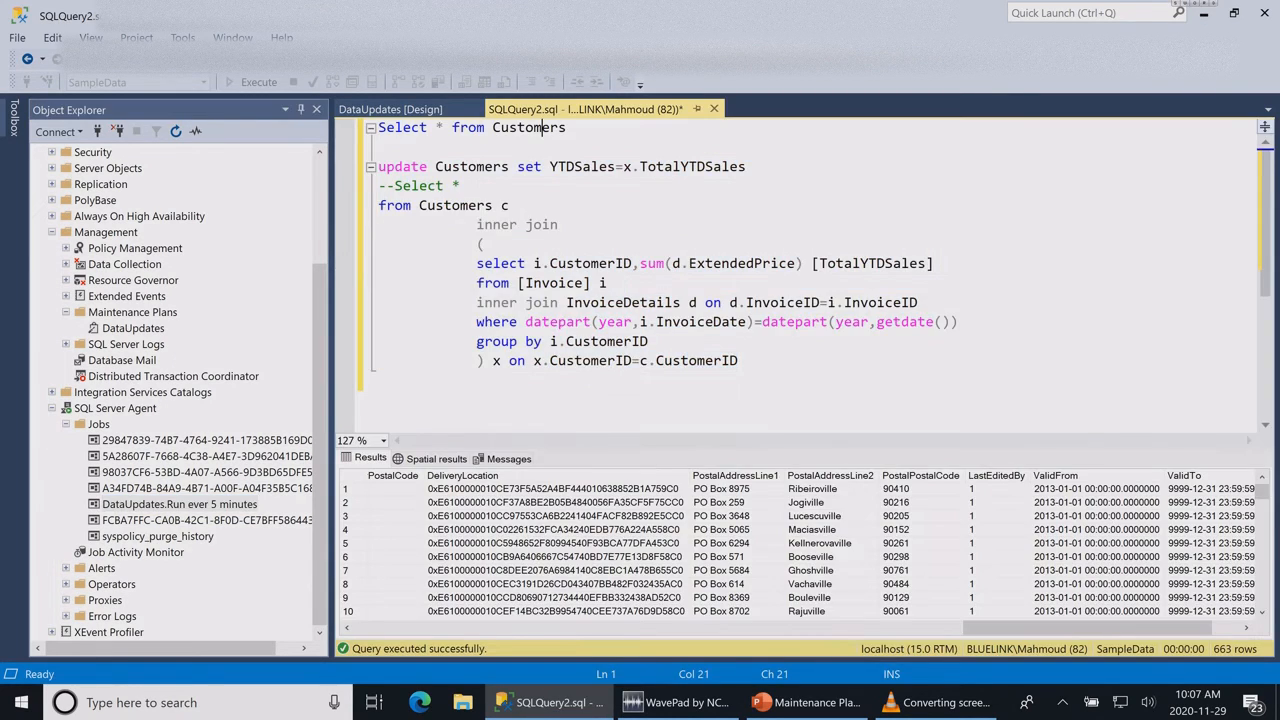
drag(567, 128, 379, 128)
click(253, 82)
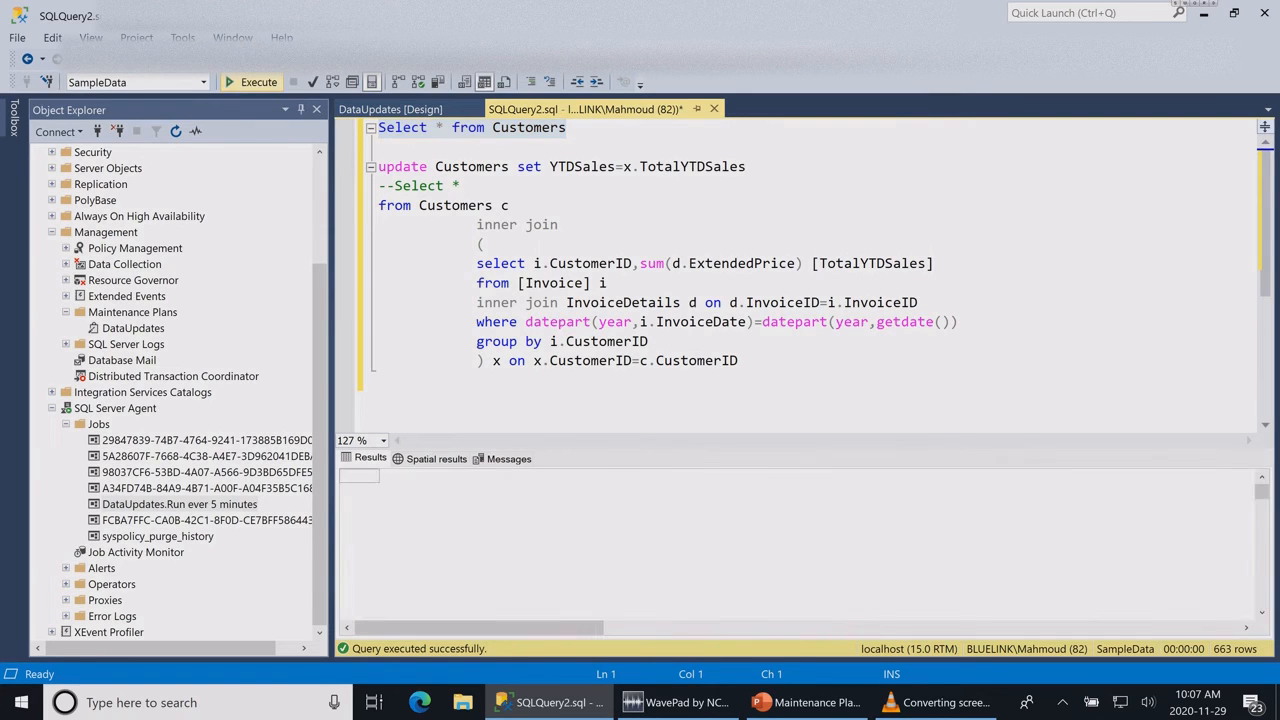
drag(583, 628, 1218, 628)
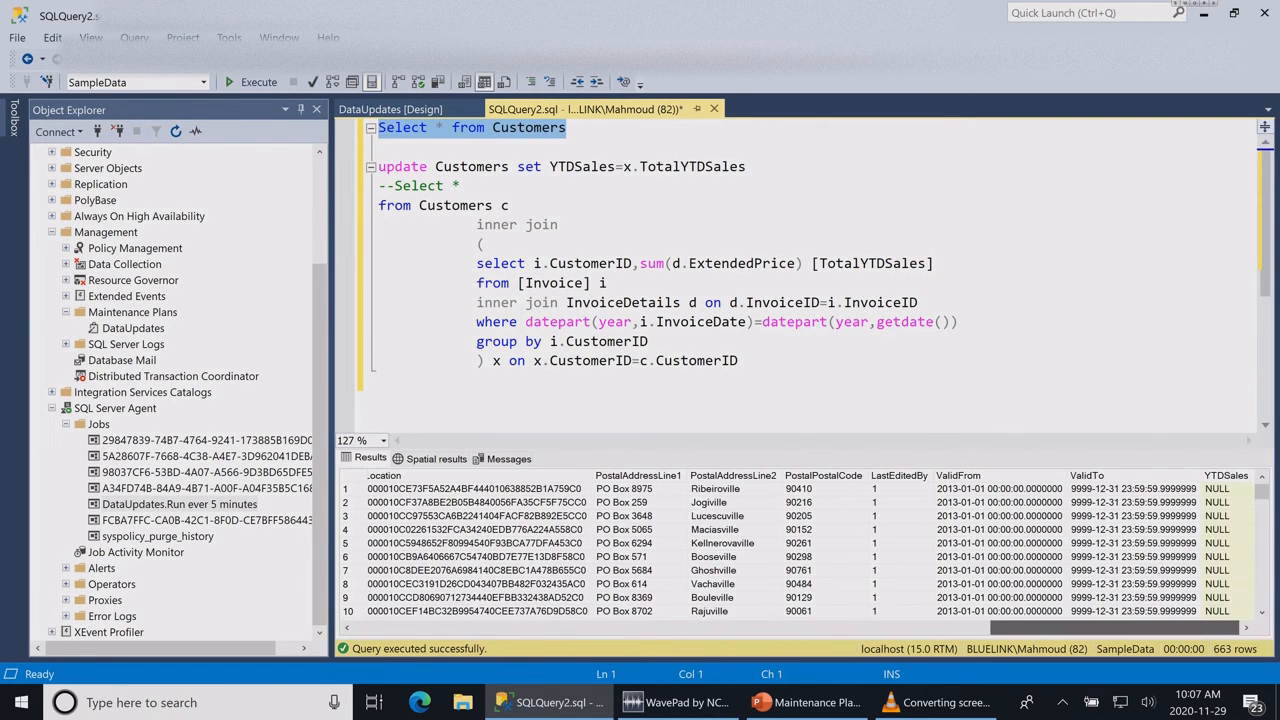
click(1226, 475)
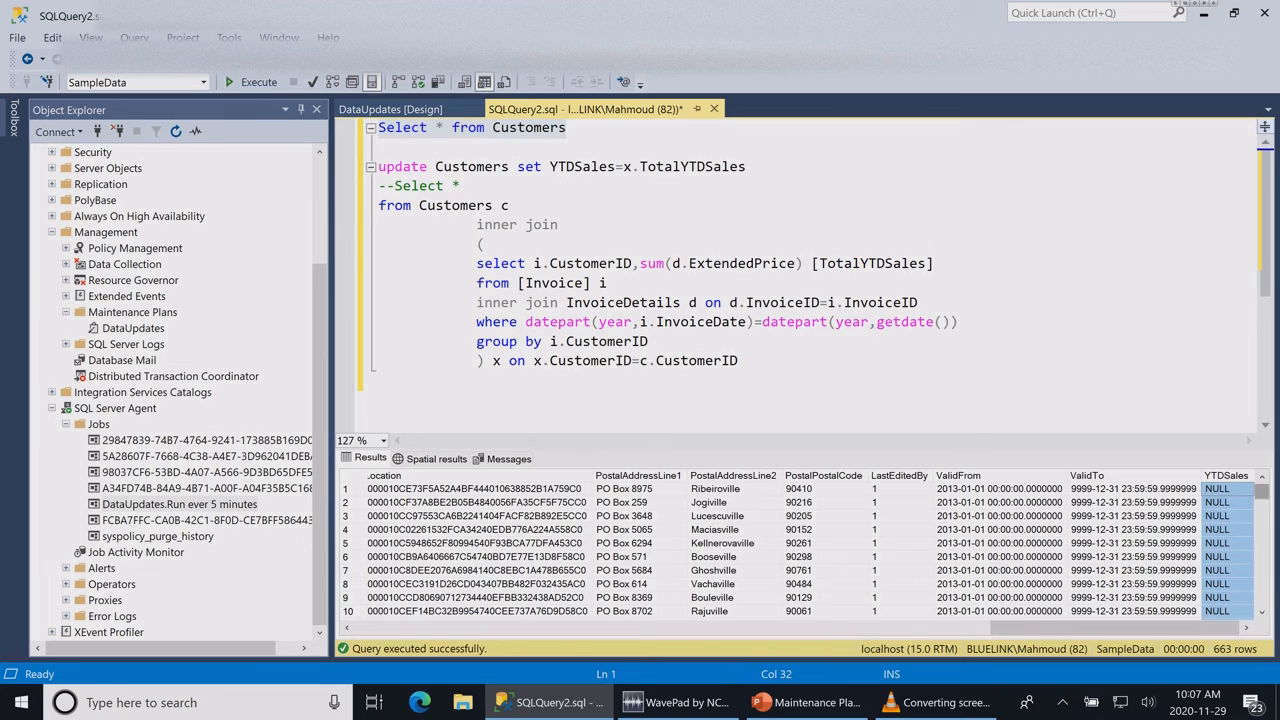
scroll(795, 550, down, 15)
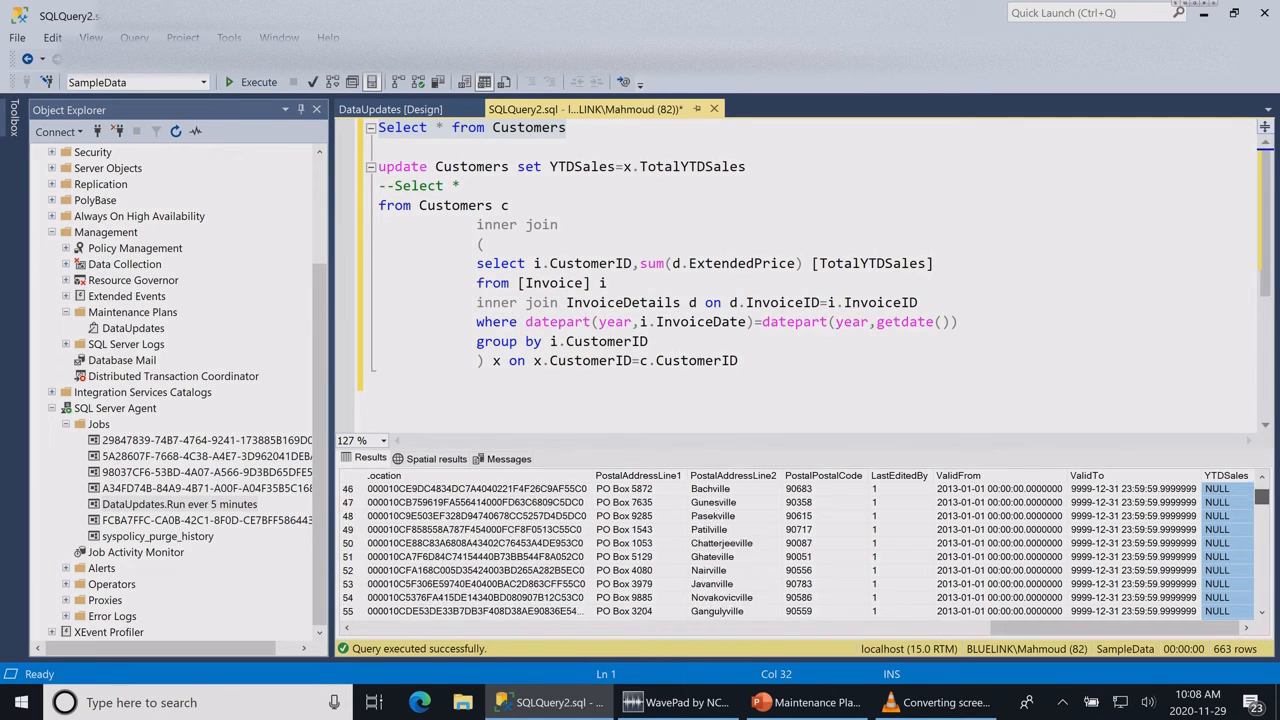
drag(1262, 497, 1262, 490)
click(477, 380)
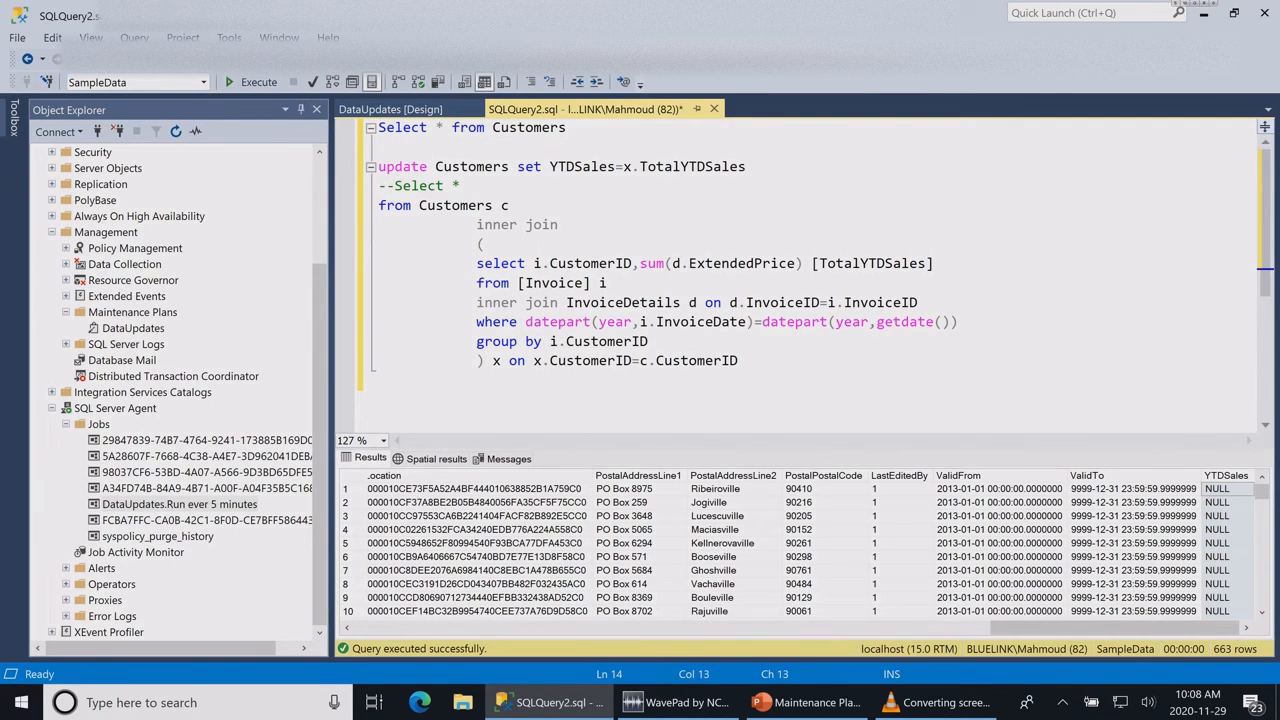
Step: Start the DataUpdates.Run ever 5 minutes job manually and dismiss the job start report
click(179, 504)
click(157, 536)
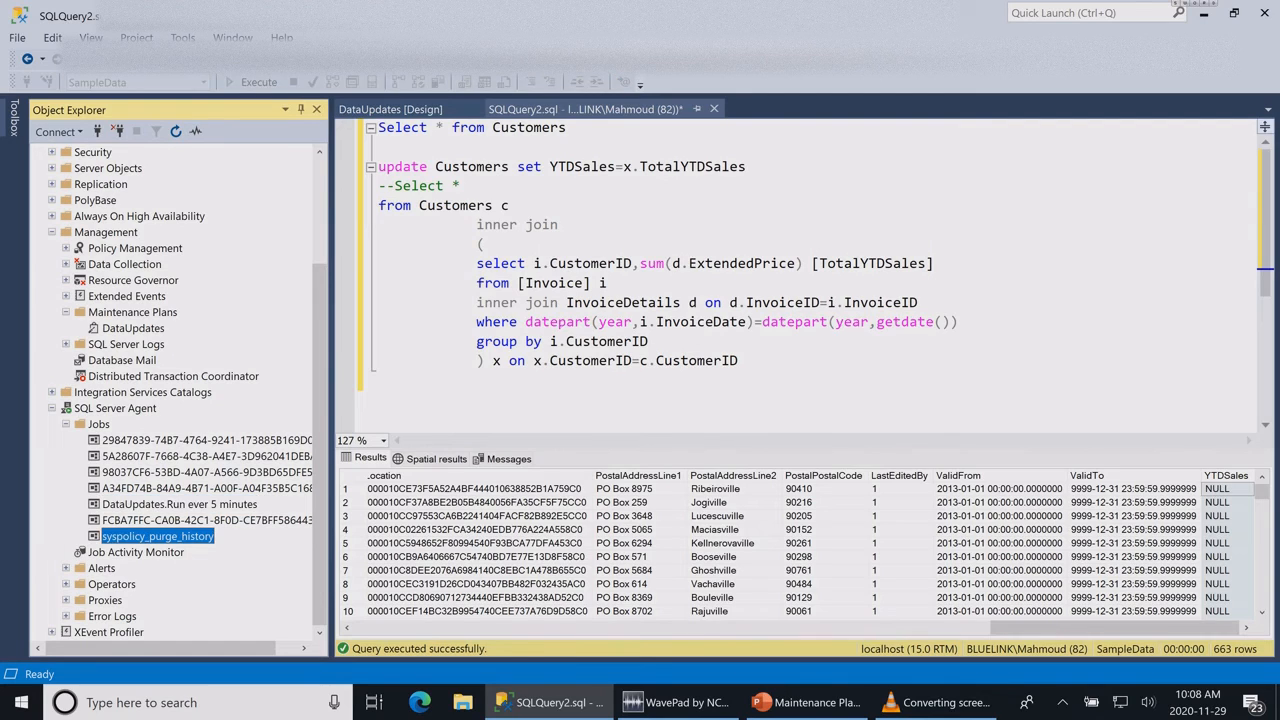
click(179, 504)
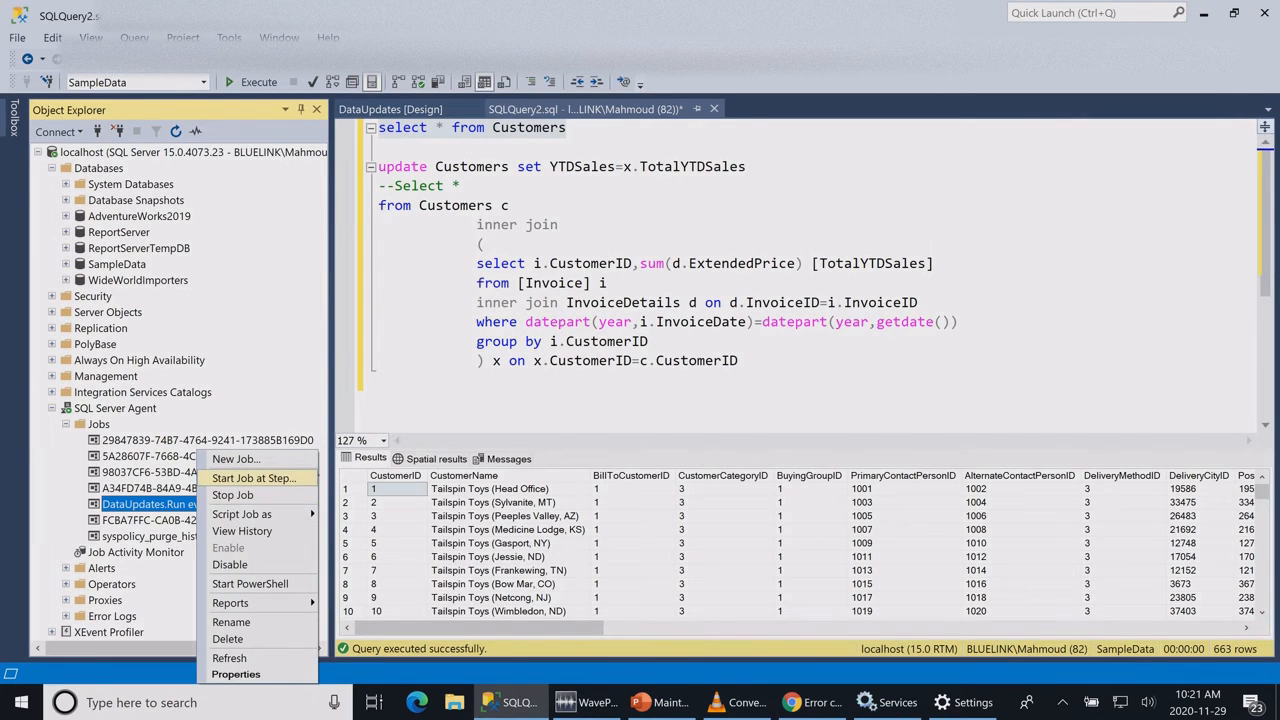
click(254, 478)
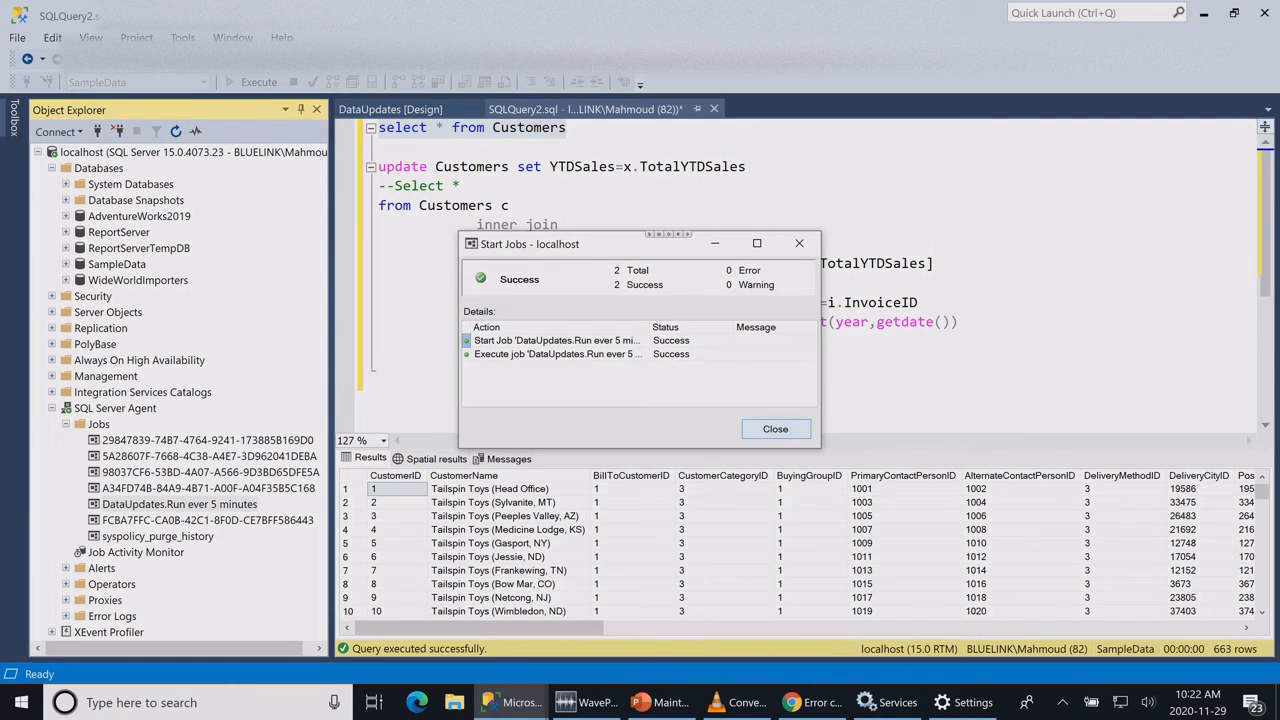
click(775, 429)
Step: Rerun the "select * from Customers" query and check the YTDSales column for the job's updates
click(379, 147)
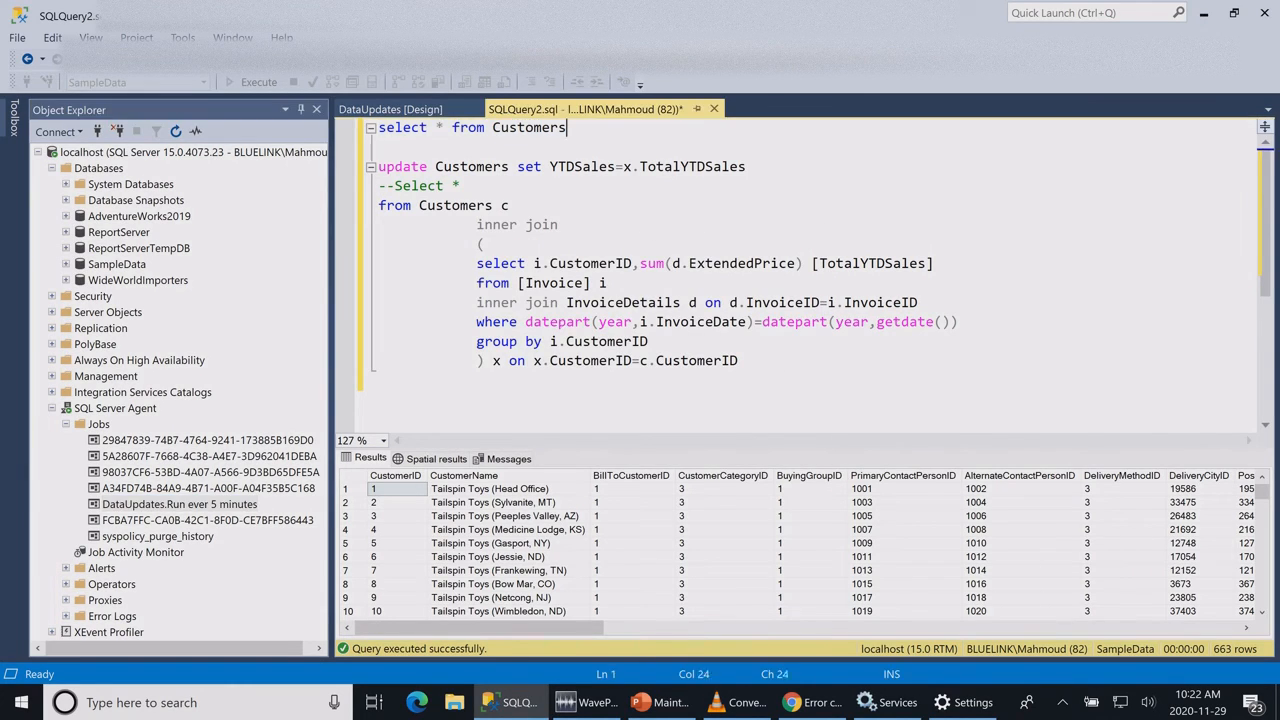
drag(567, 128, 379, 128)
key(F5)
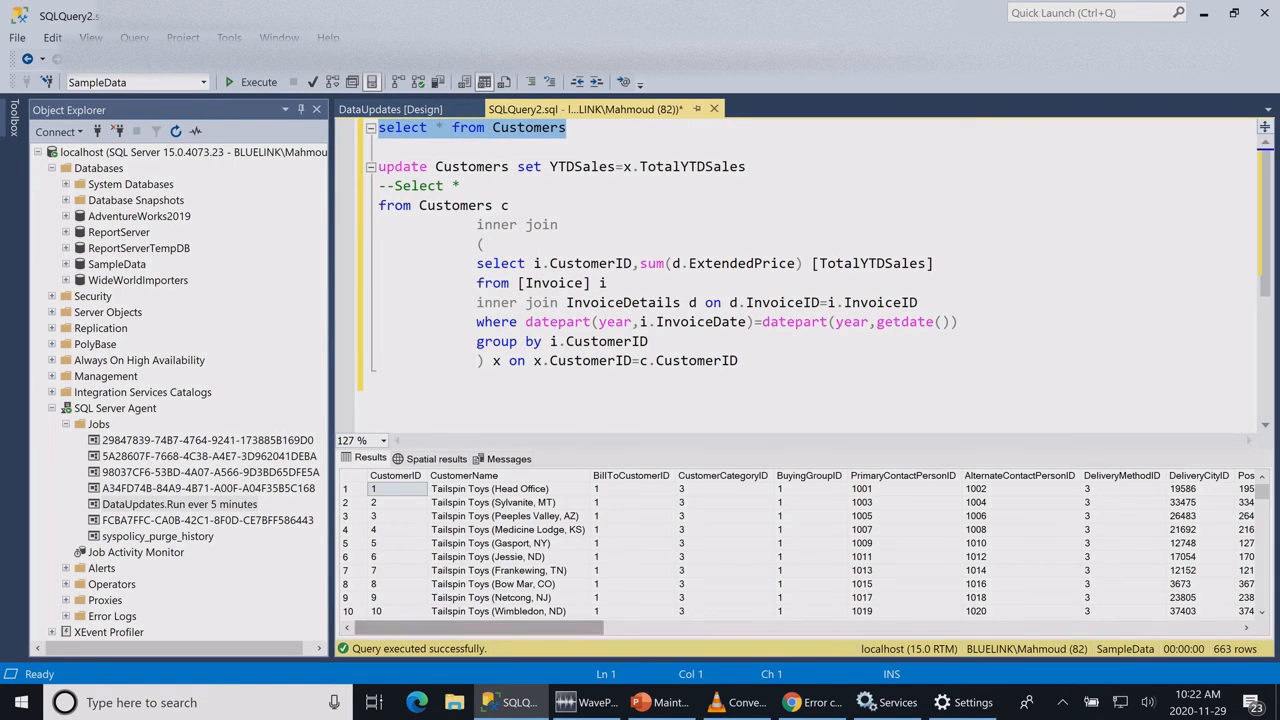
drag(470, 628, 1106, 628)
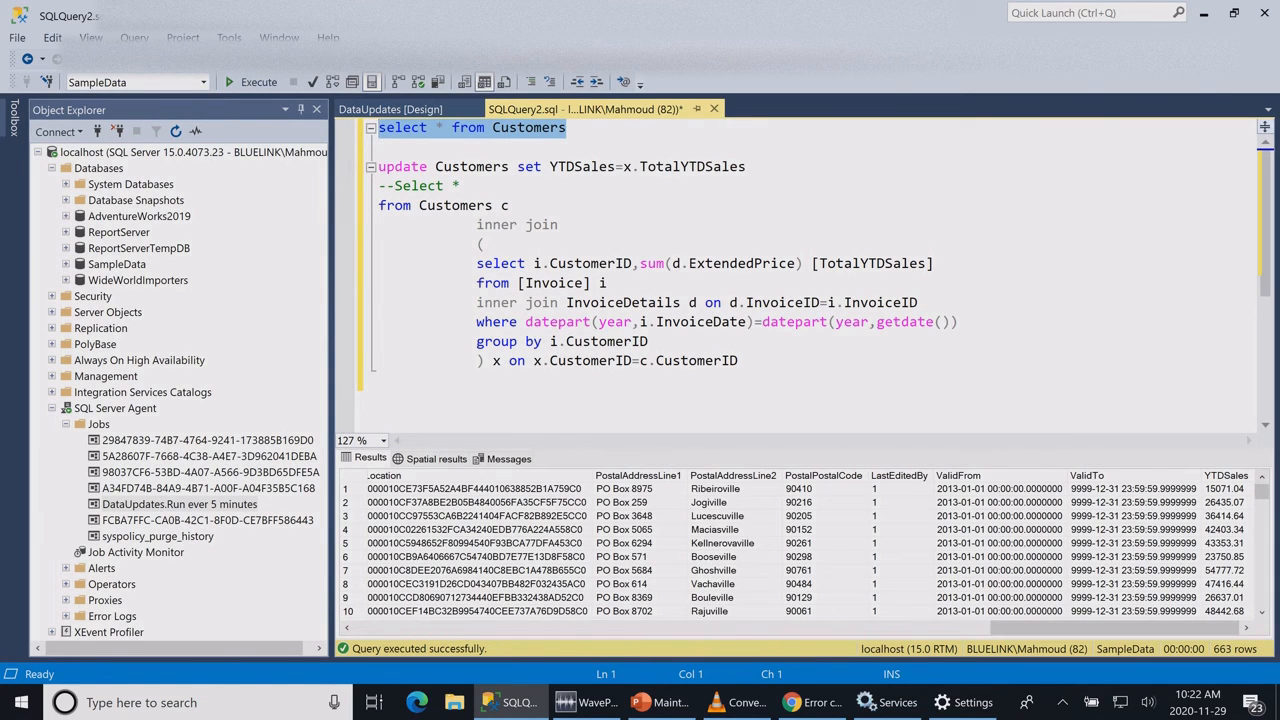
click(1226, 476)
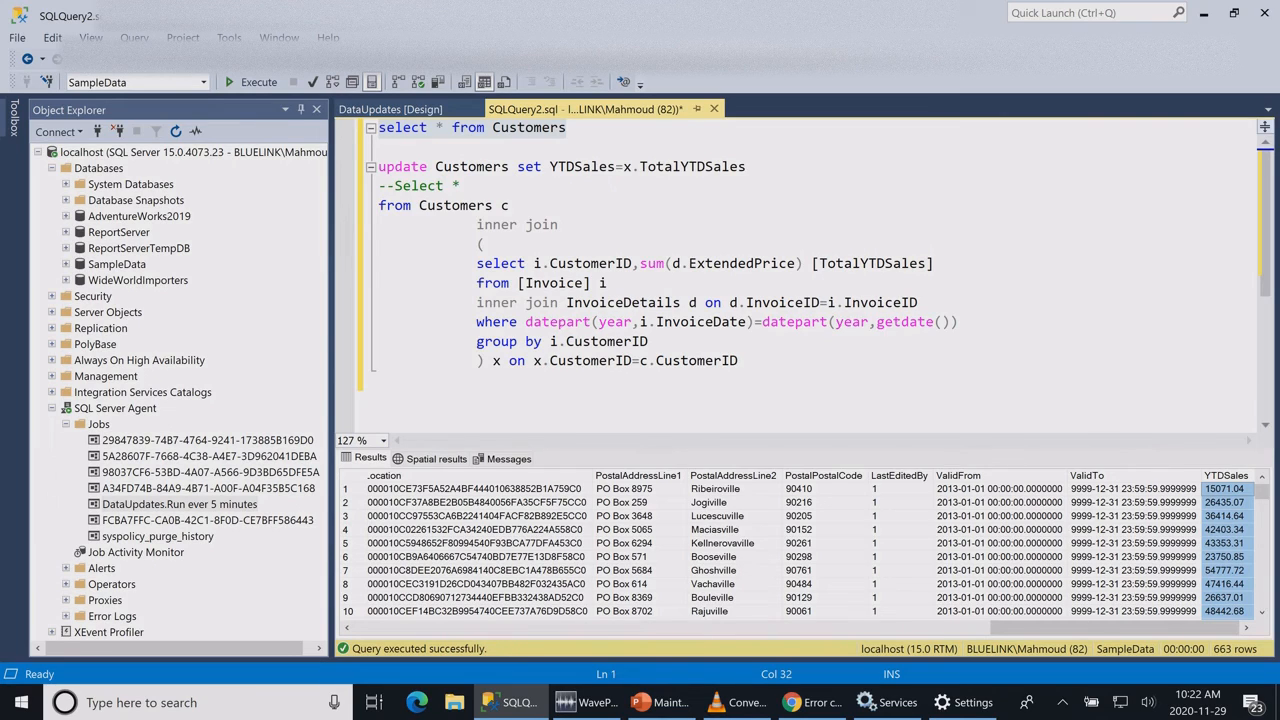
click(1225, 489)
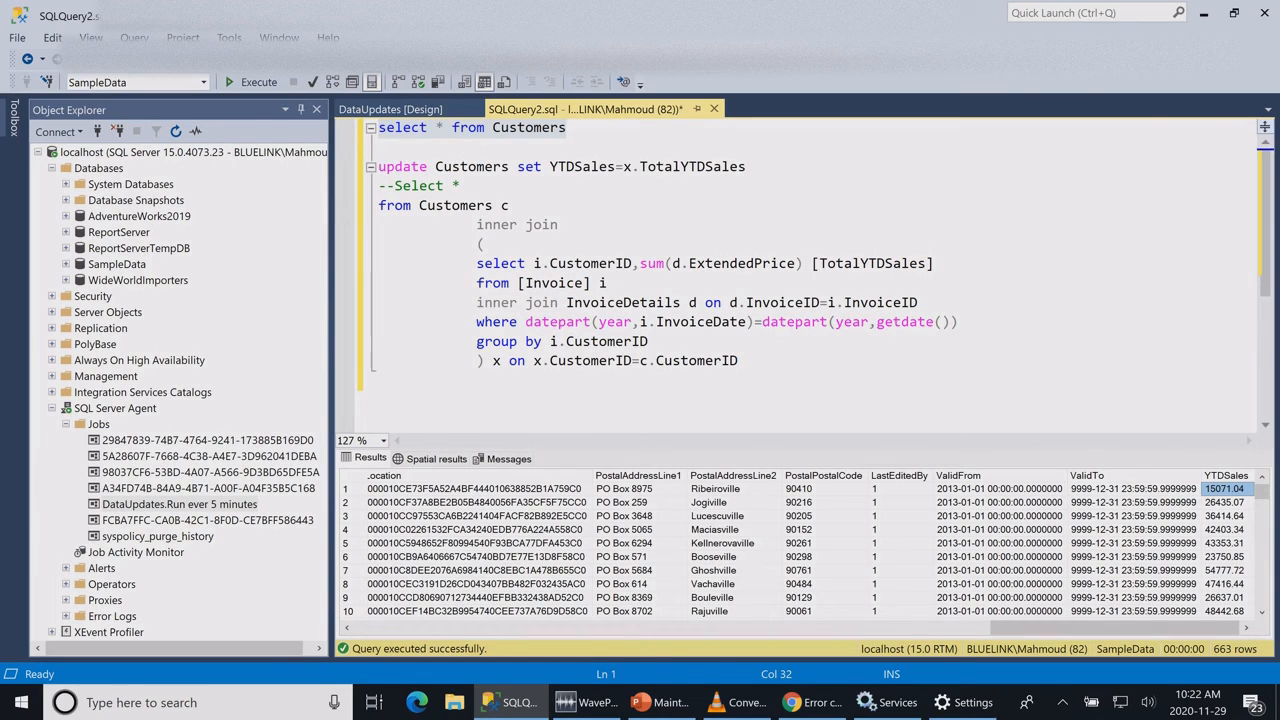
click(739, 361)
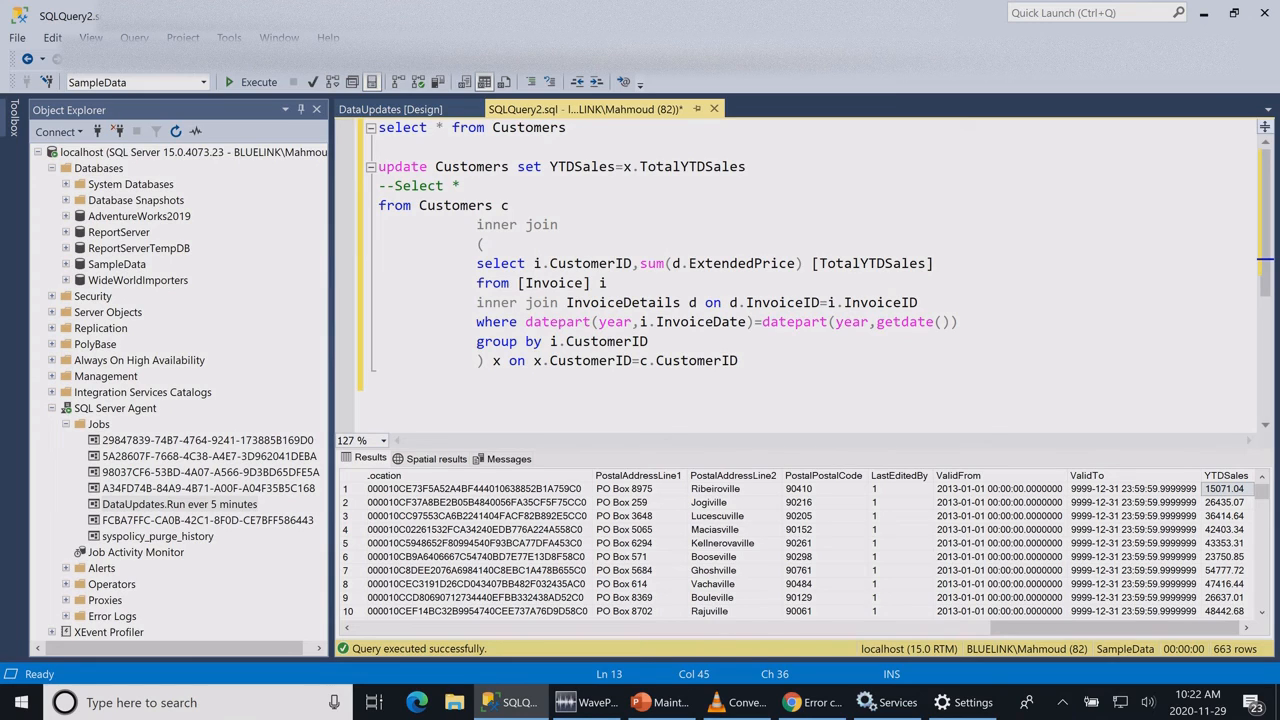
Step: Open the properties of the DataUpdates.Run ever 5 minutes job, check its owner, and close them without changes
click(180, 504)
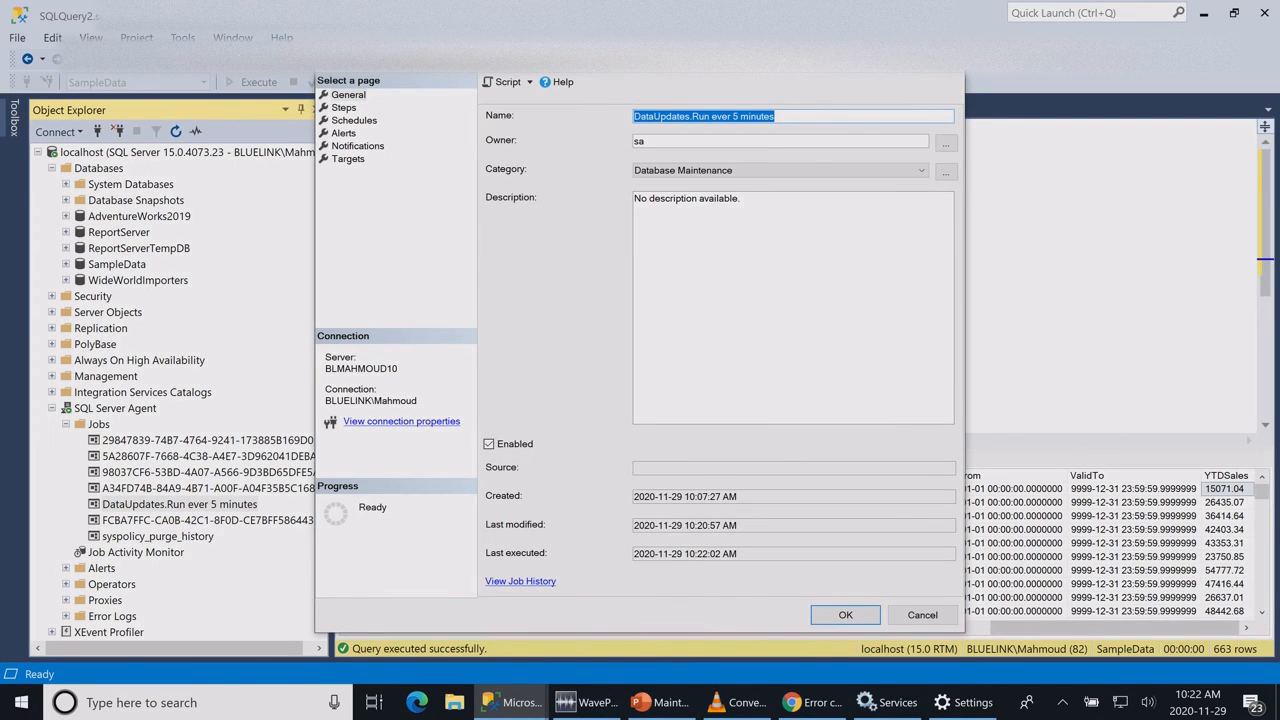
click(780, 141)
double_click(640, 141)
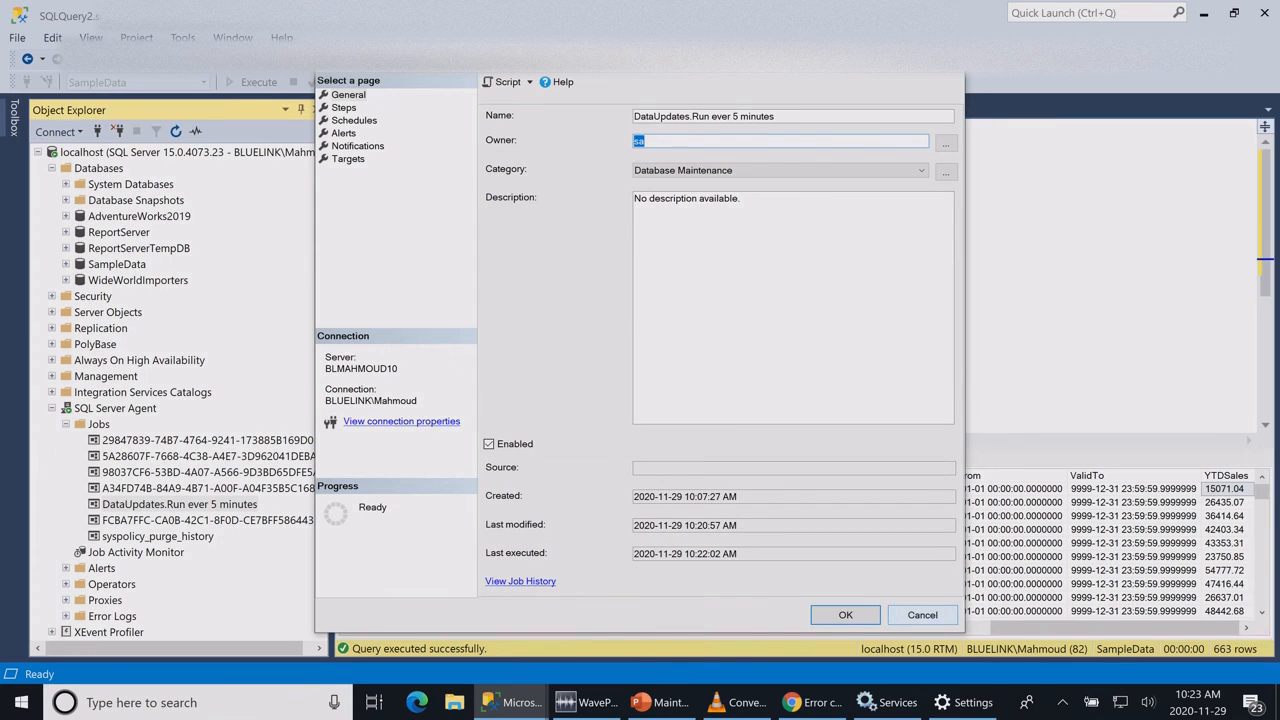
click(922, 615)
Step: Select the entire script in SQLQuery2.sql, from the Customers select query through the end of the YTDSales update statement
click(510, 205)
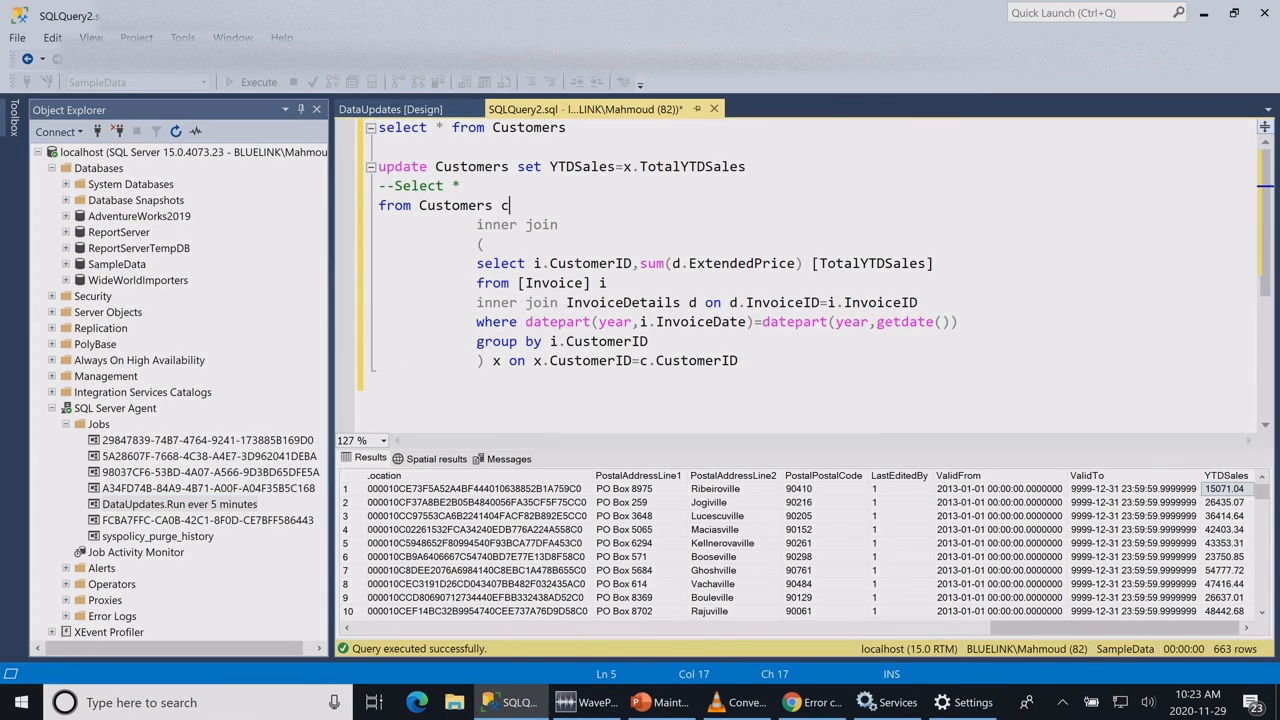
drag(477, 380, 379, 128)
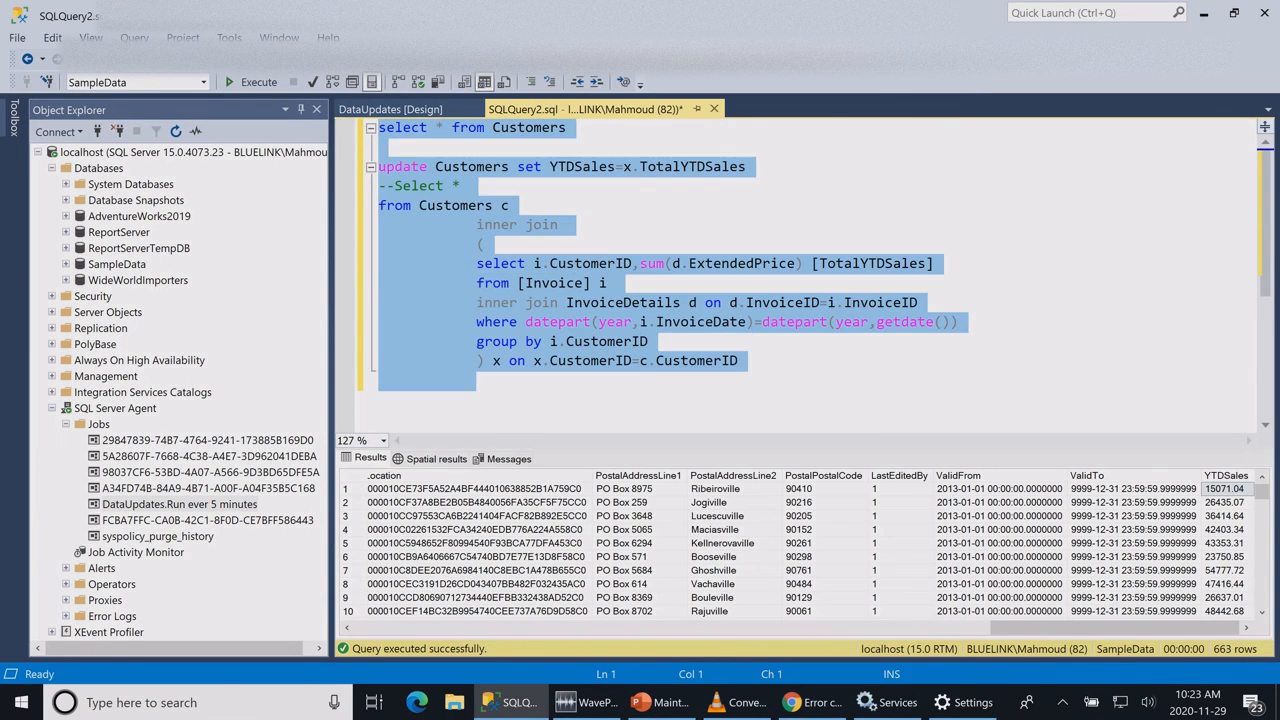